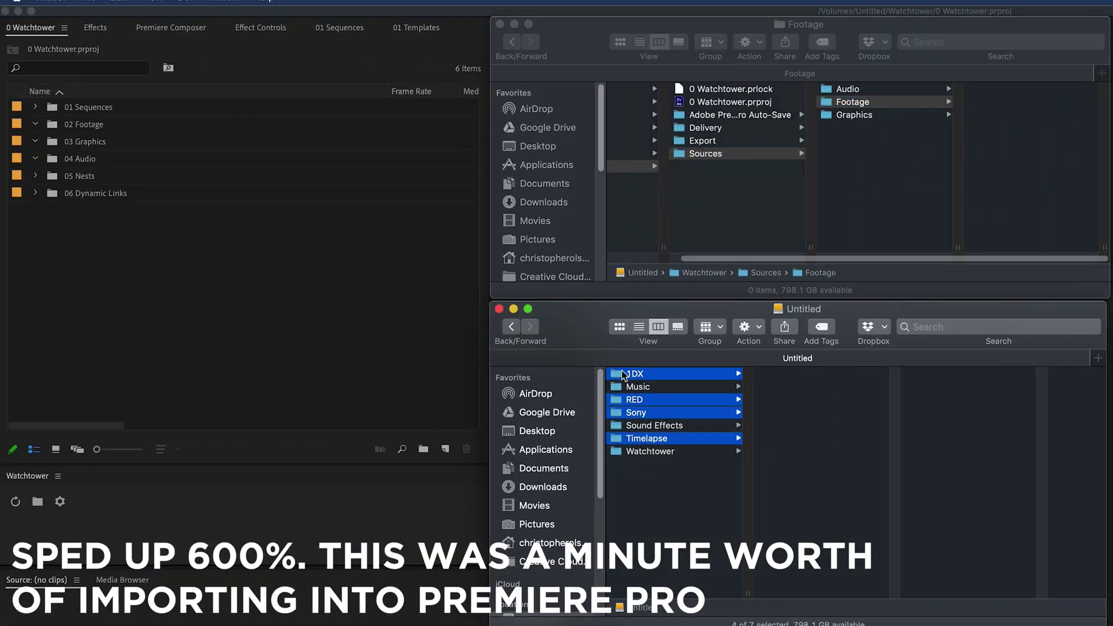
Step: Sort the source folders in Finder, gathering the four camera folders for Sources/Footage
click(848, 88)
click(654, 386)
super+click(638, 373)
drag(638, 373, 110, 124)
click(852, 102)
click(992, 89)
shift+click(1003, 127)
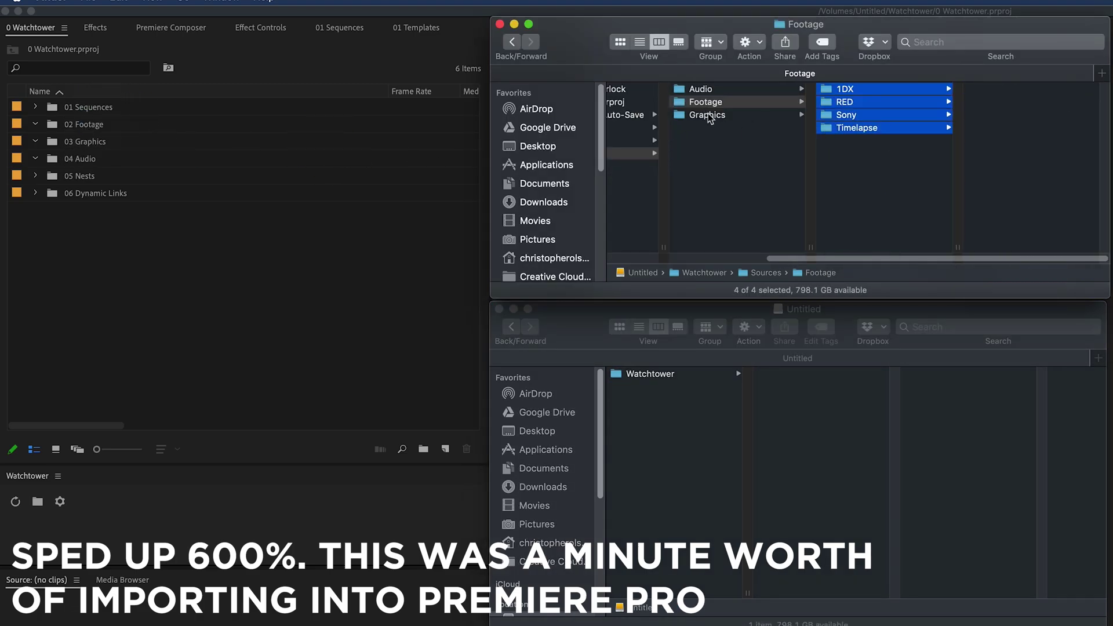
key(super+Tab)
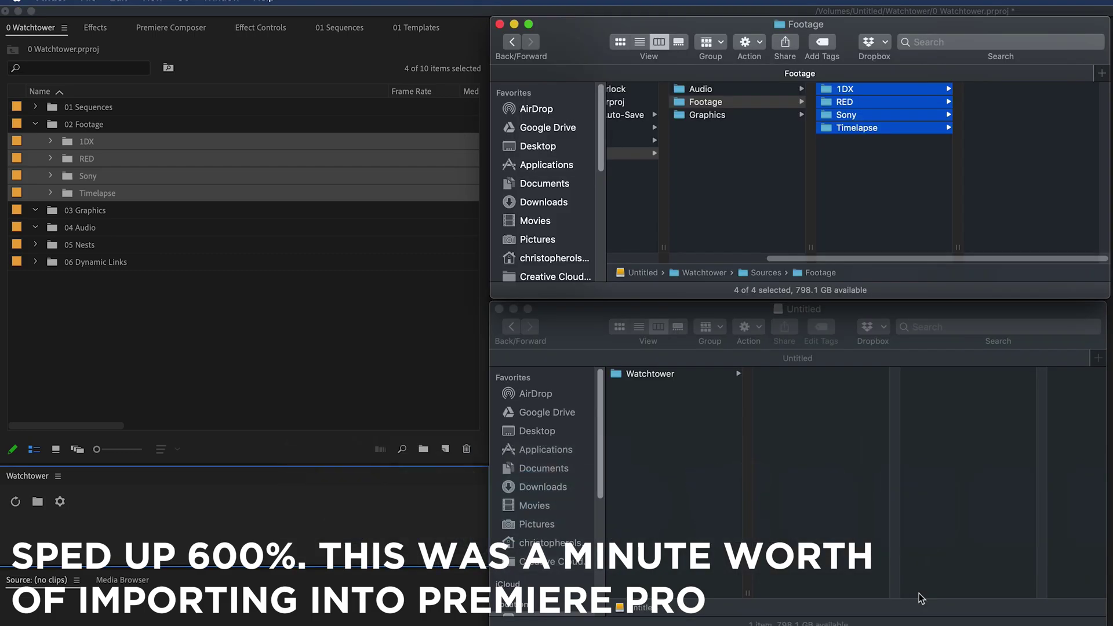
Step: Import the letterbox graphics and the Music and Sound Effects folders into their matching bins
click(708, 115)
click(850, 88)
shift+click(822, 115)
click(676, 89)
click(824, 89)
shift+click(840, 102)
drag(822, 115, 261, 279)
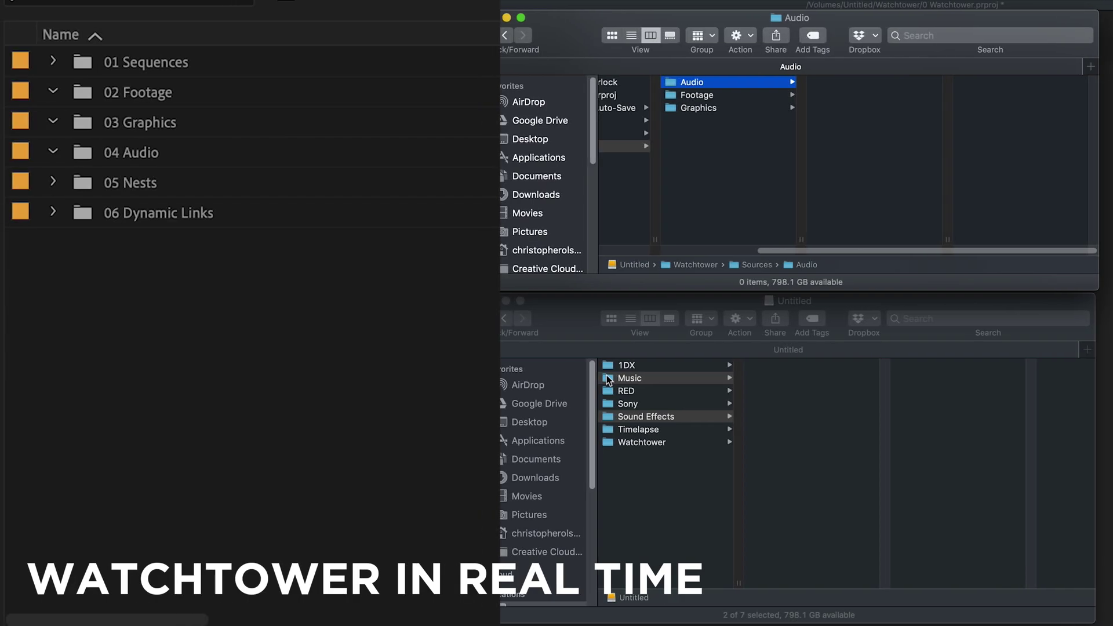
Step: Move Music and Sound Effects into Audio and the 1DX–Timelapse camera folders into Footage
drag(608, 378, 858, 175)
click(628, 365)
shift+click(638, 404)
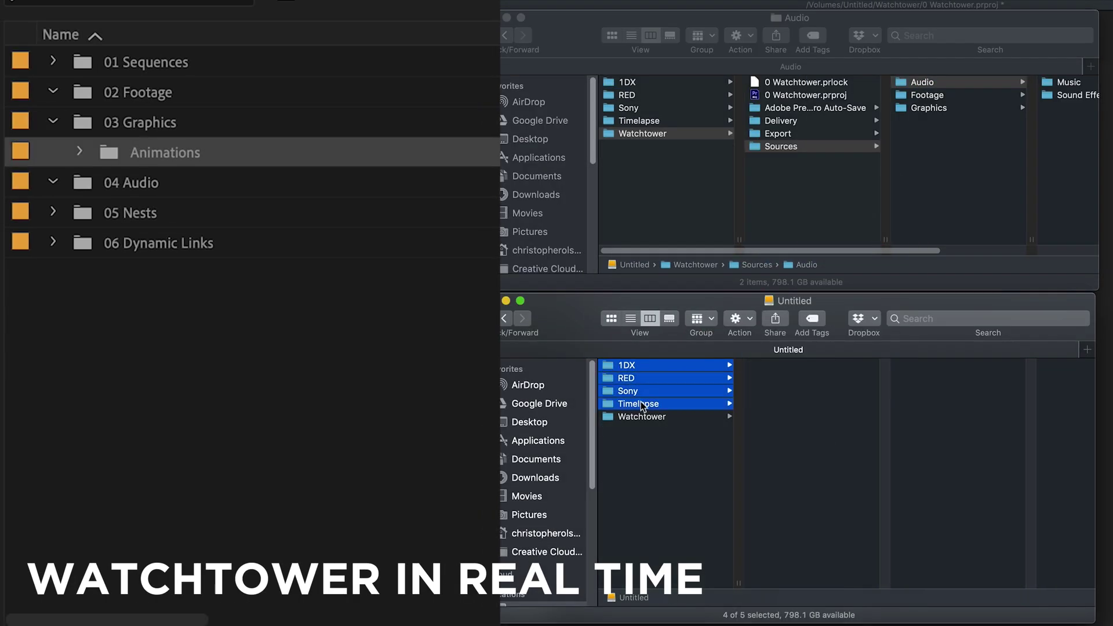
drag(640, 406, 931, 98)
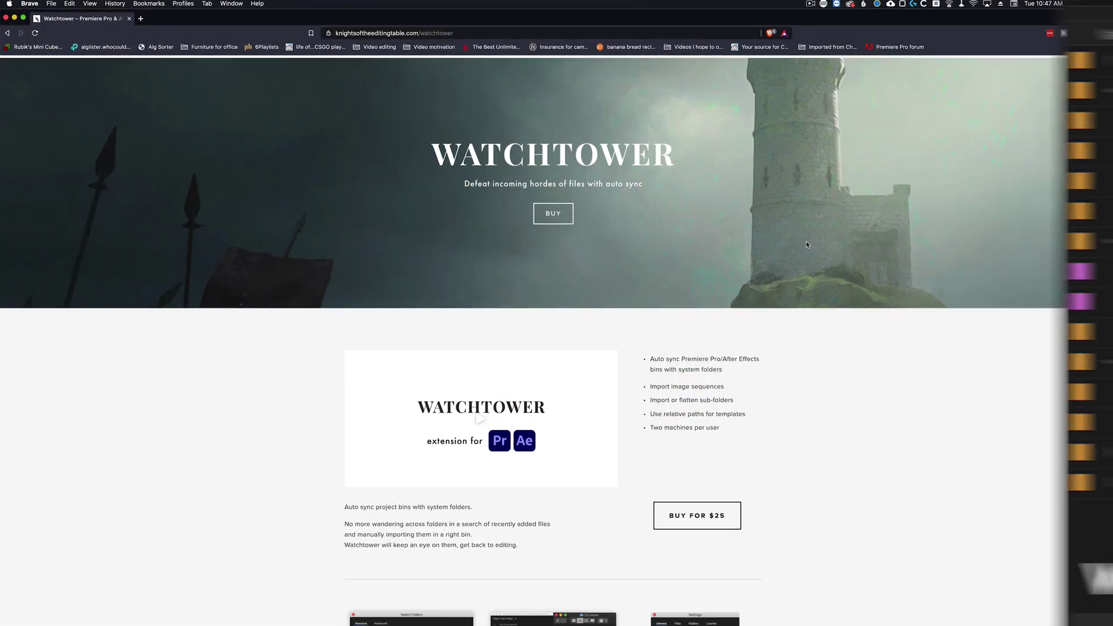
Step: Show the Window > Extensions list with Watchtower among the installed extensions
scroll(807, 241, down, 10)
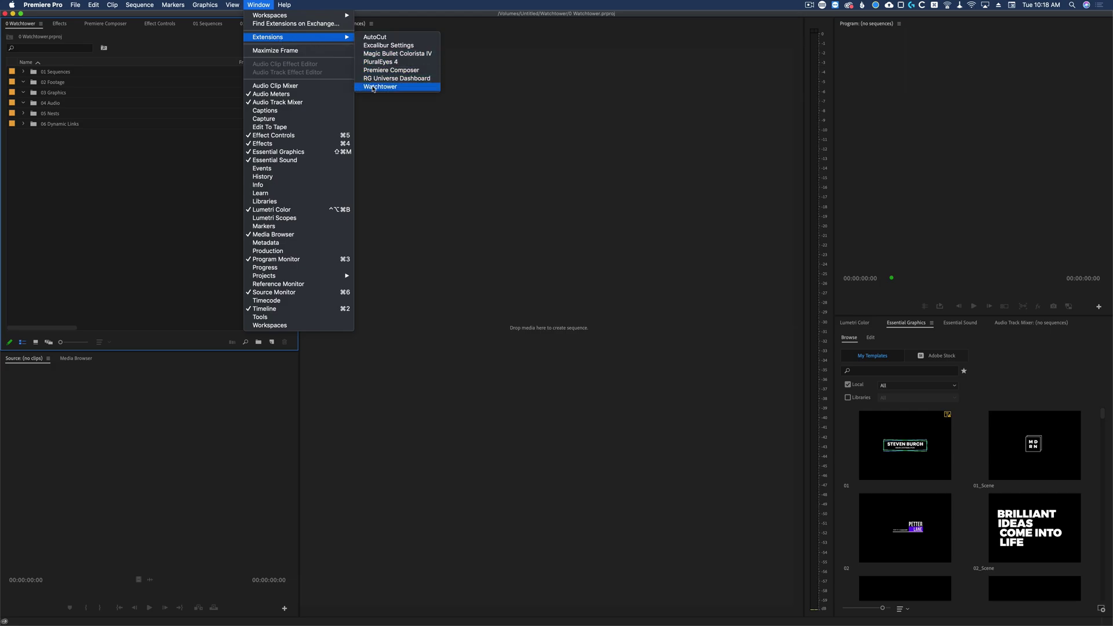
Step: In the Watchtower panel, expand Sources, tick subfolders such as Graphics, and confirm the import
click(372, 88)
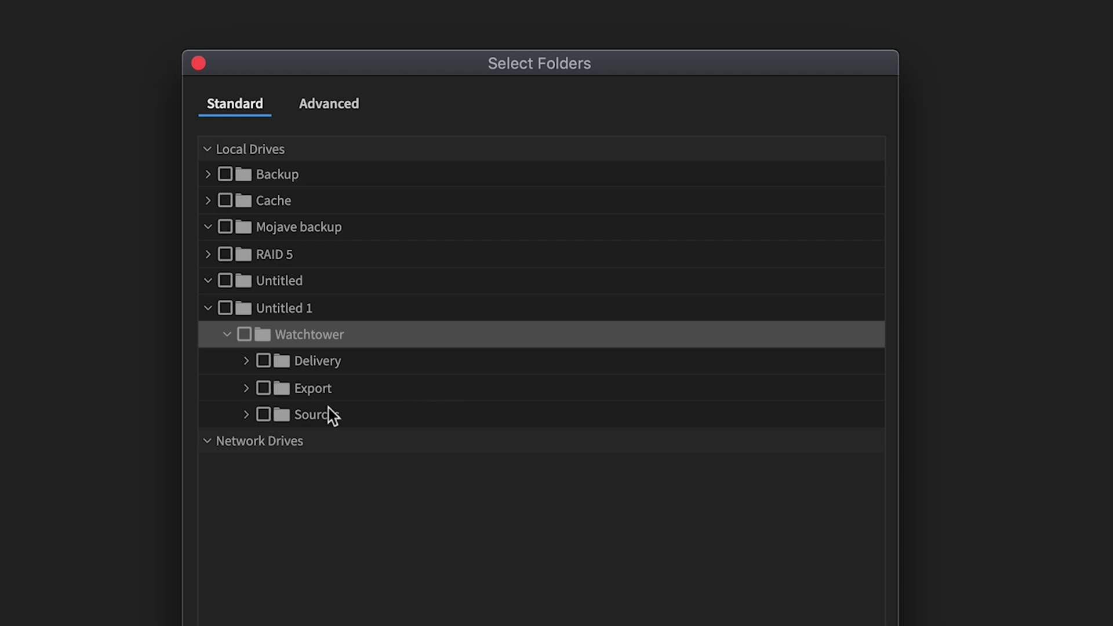
click(246, 415)
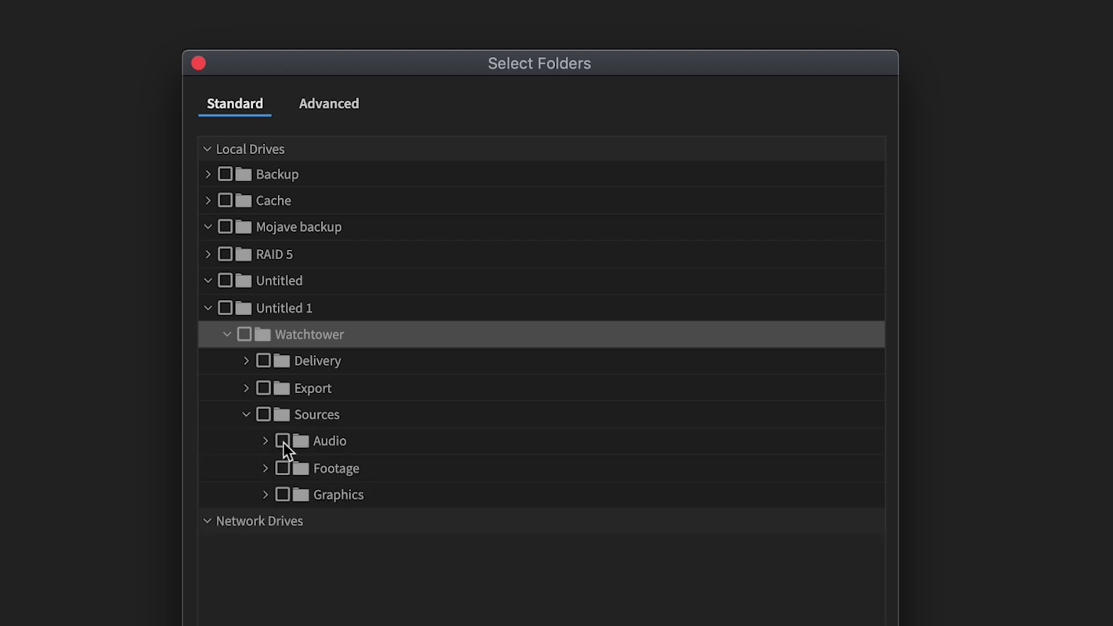
click(283, 494)
key(Return)
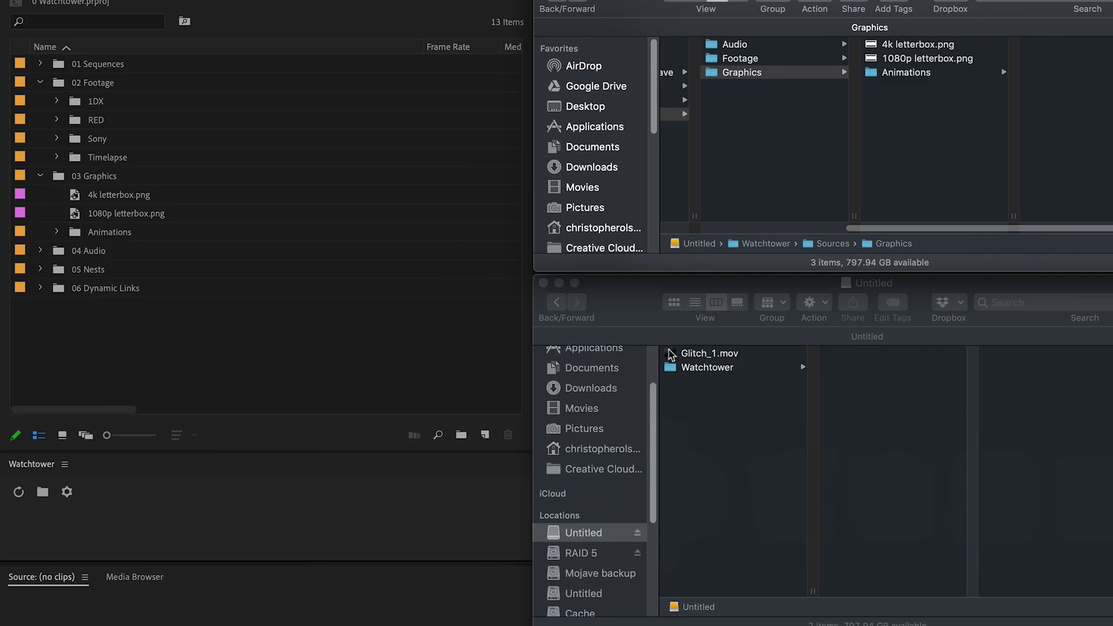
Step: Add Glitch_1.mov to Sources/Graphics and expand the MP_ROOT, PRIVATE and M4ROOT bins
drag(671, 355, 928, 113)
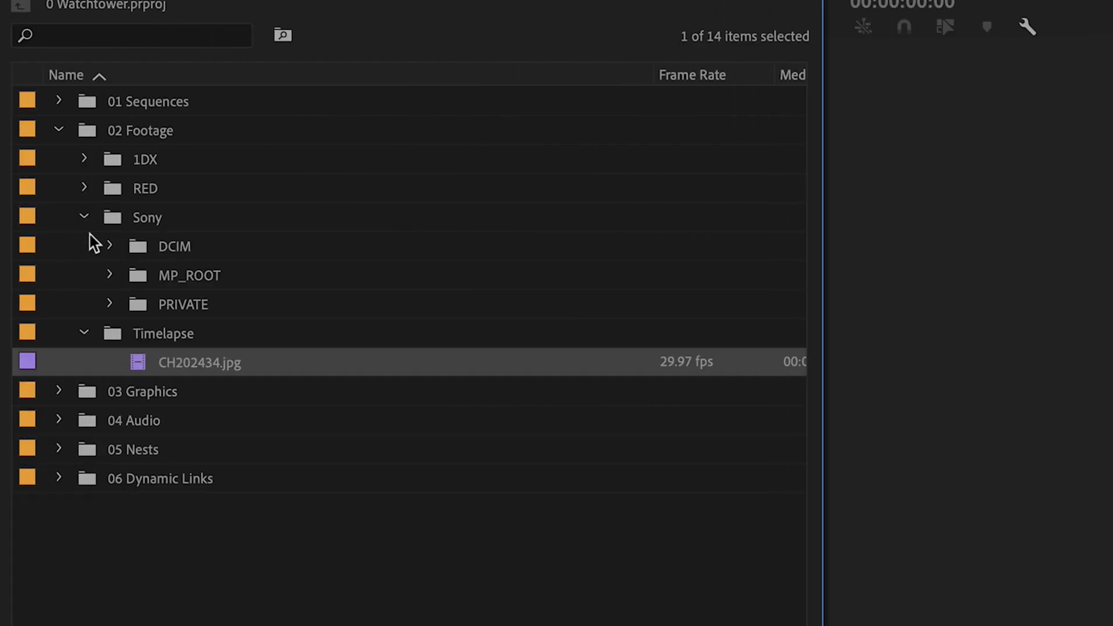
click(110, 275)
click(109, 304)
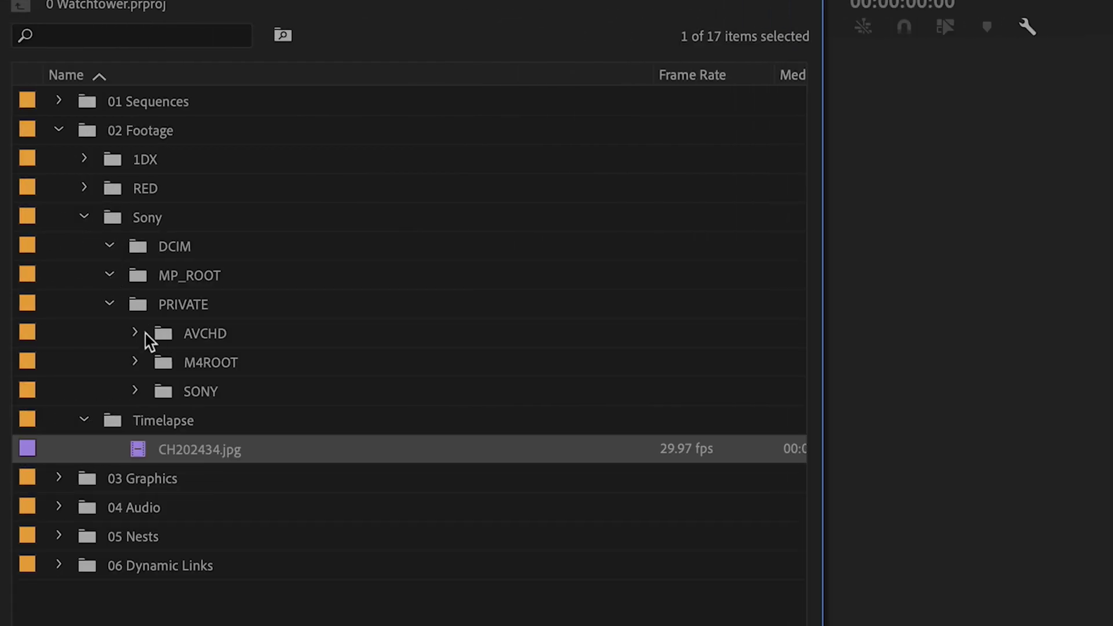
click(134, 362)
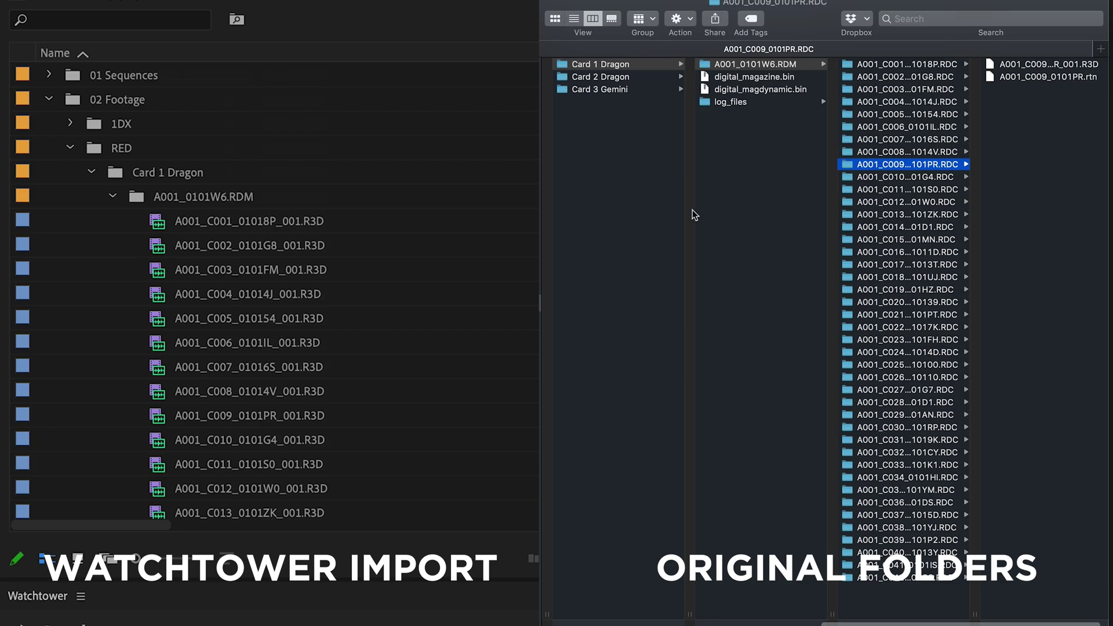
click(900, 65)
key(Down)
key(Down)
key(Down)
click(893, 140)
click(894, 164)
click(895, 202)
click(897, 240)
click(902, 279)
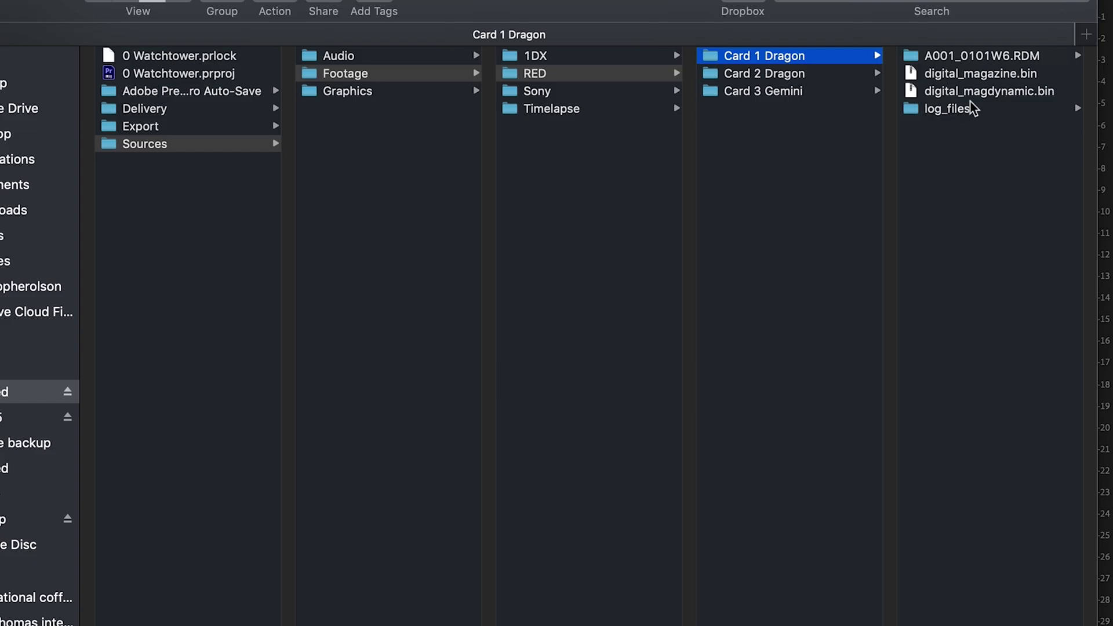
click(963, 55)
click(954, 55)
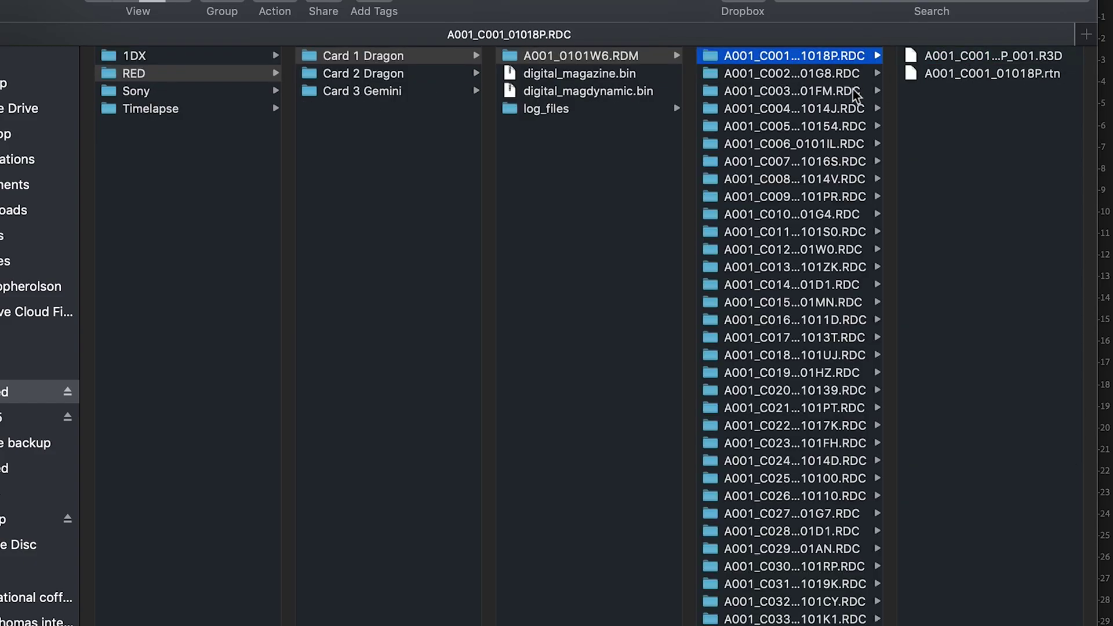
click(800, 74)
click(789, 92)
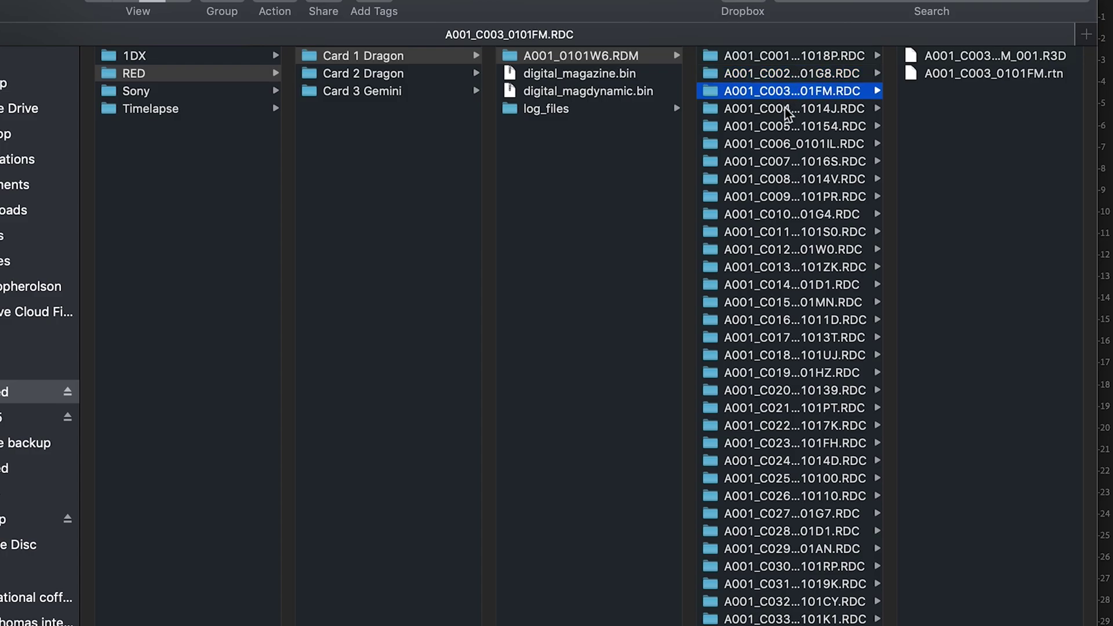
click(785, 108)
click(780, 127)
click(781, 144)
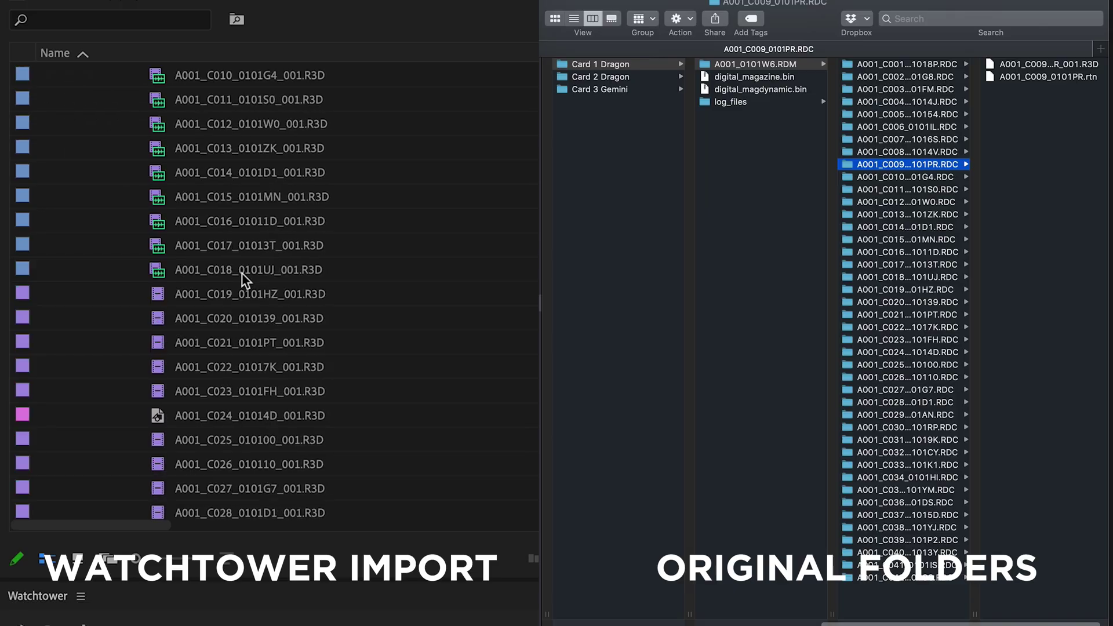
scroll(244, 278, up, 8)
click(900, 68)
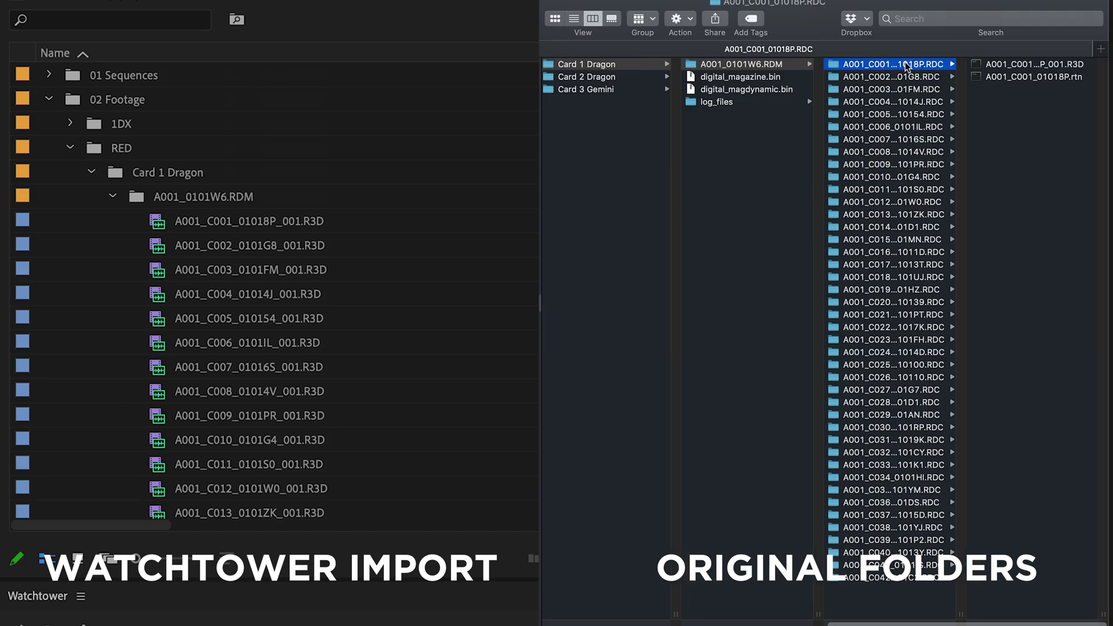
click(894, 77)
click(893, 89)
click(891, 101)
click(890, 142)
click(893, 164)
click(894, 202)
click(896, 240)
click(900, 277)
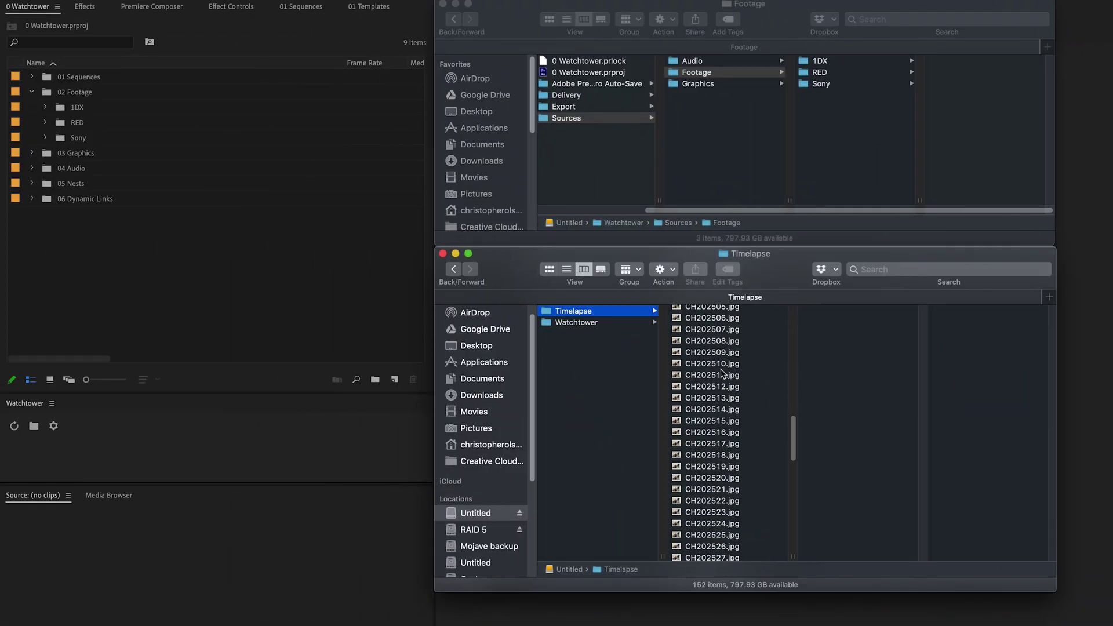
Step: Move the Timelapse folder into Sources/Footage and expand its new bin showing CH202434.jpg
scroll(639, 374, down, 3)
scroll(723, 374, up, 5)
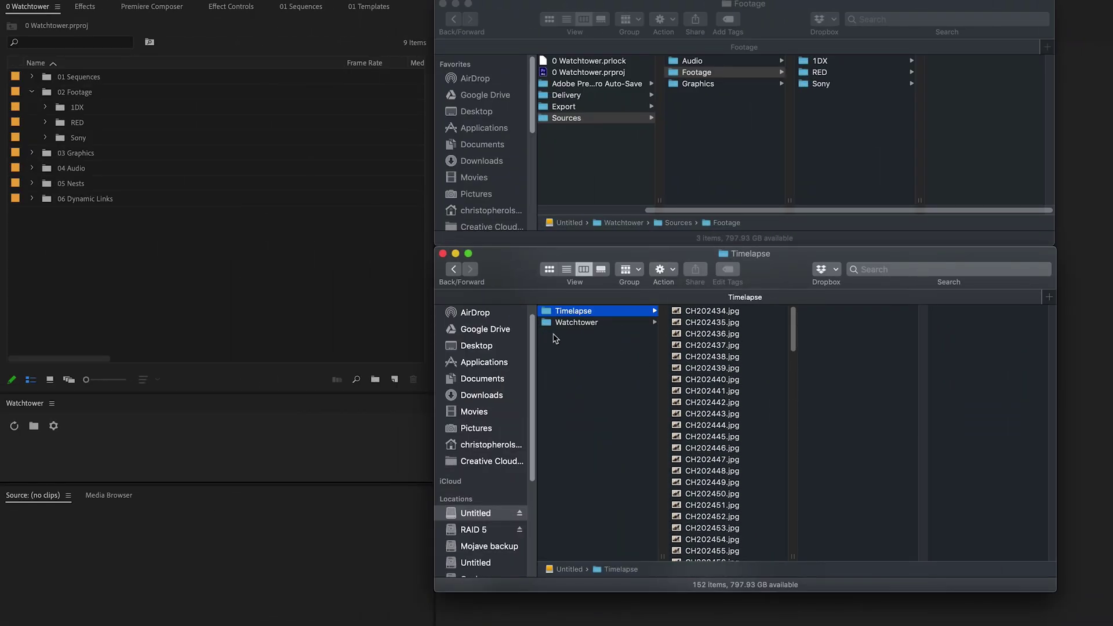
drag(547, 313, 827, 173)
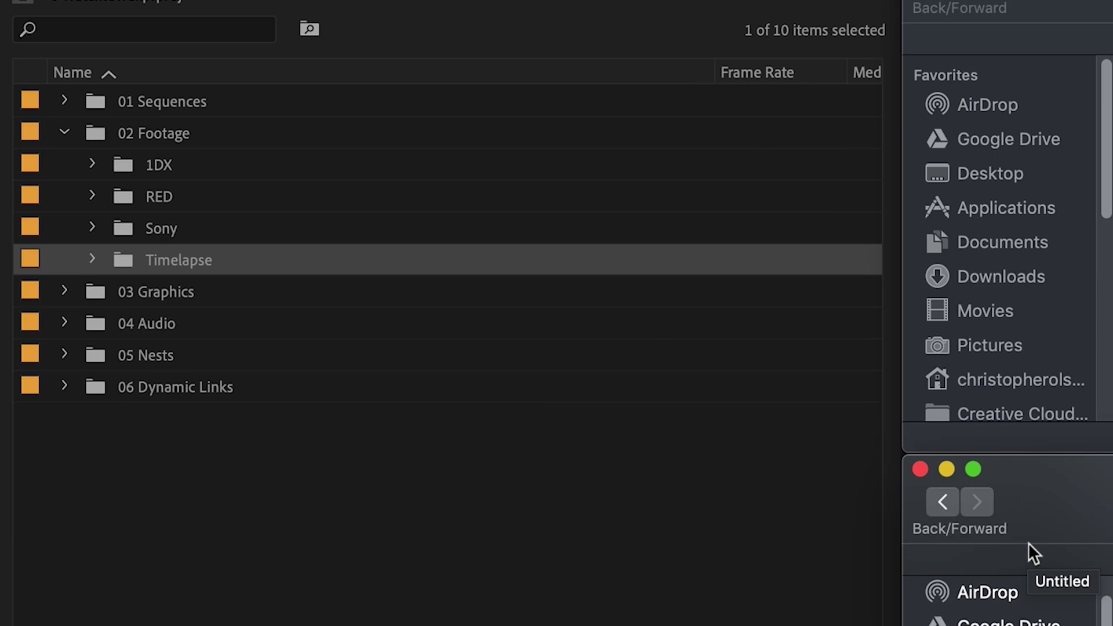
click(92, 259)
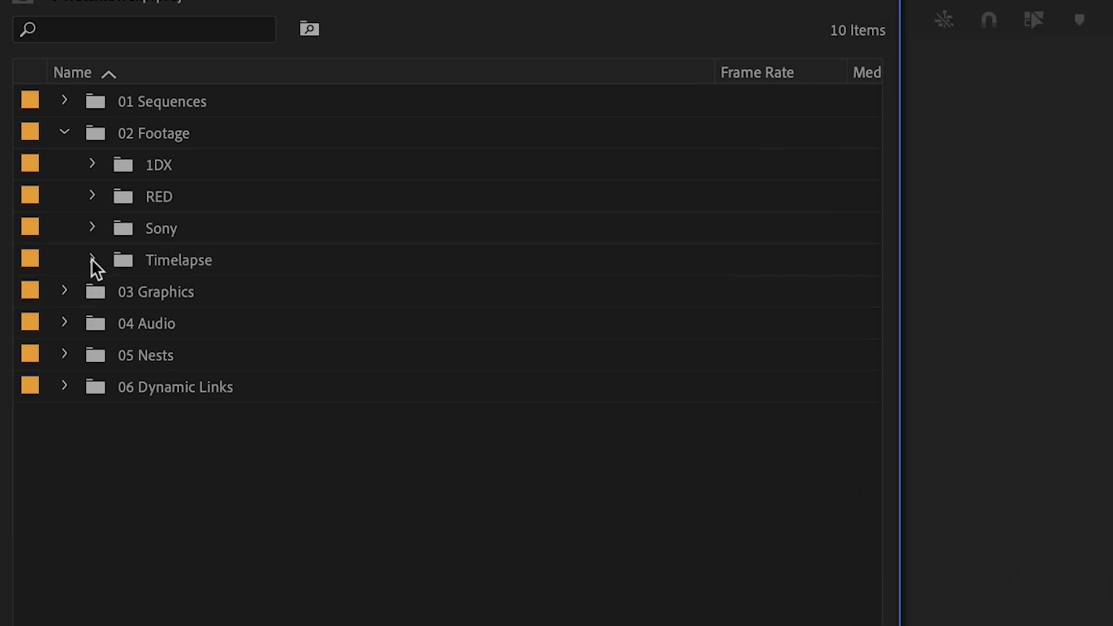
click(92, 259)
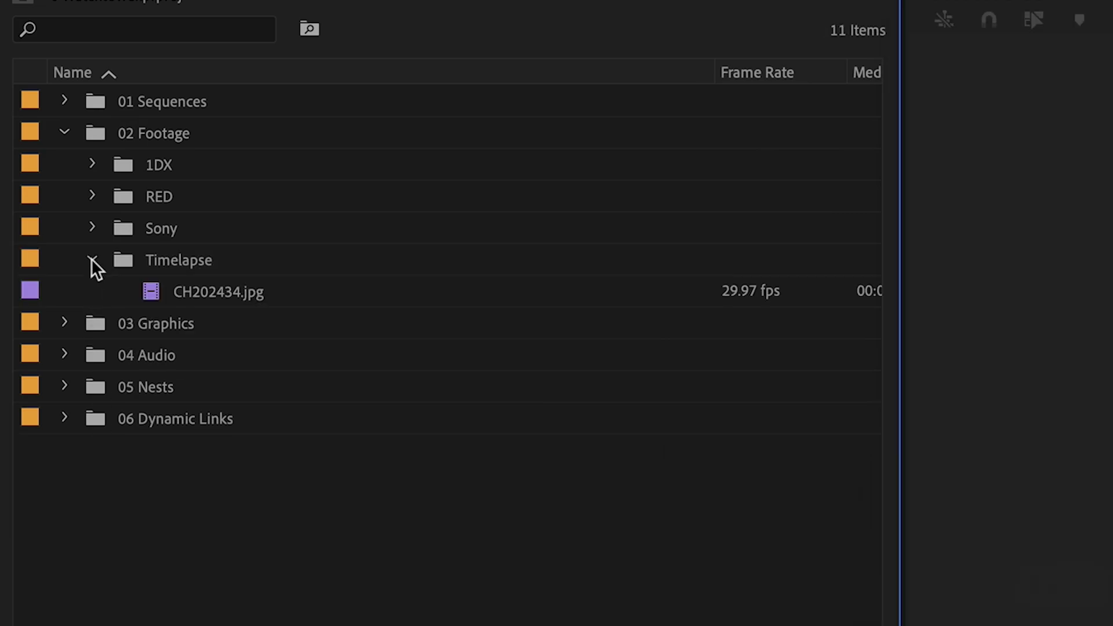
Step: Enable all three sync options for 04 Audio in Watchtower's bin-to-folder-path table
click(272, 291)
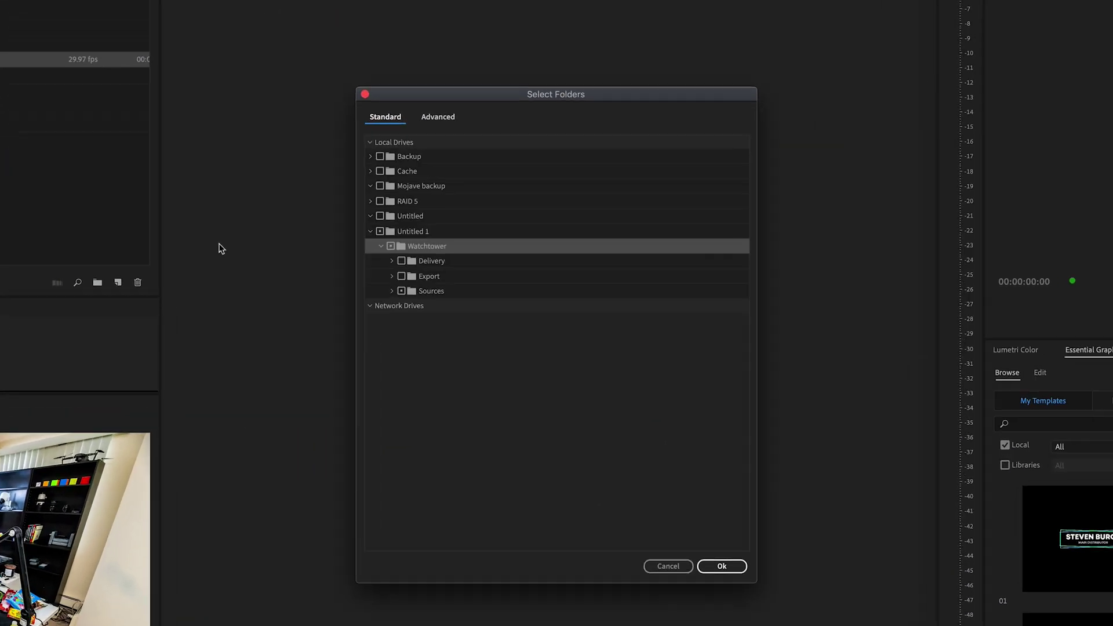
click(443, 116)
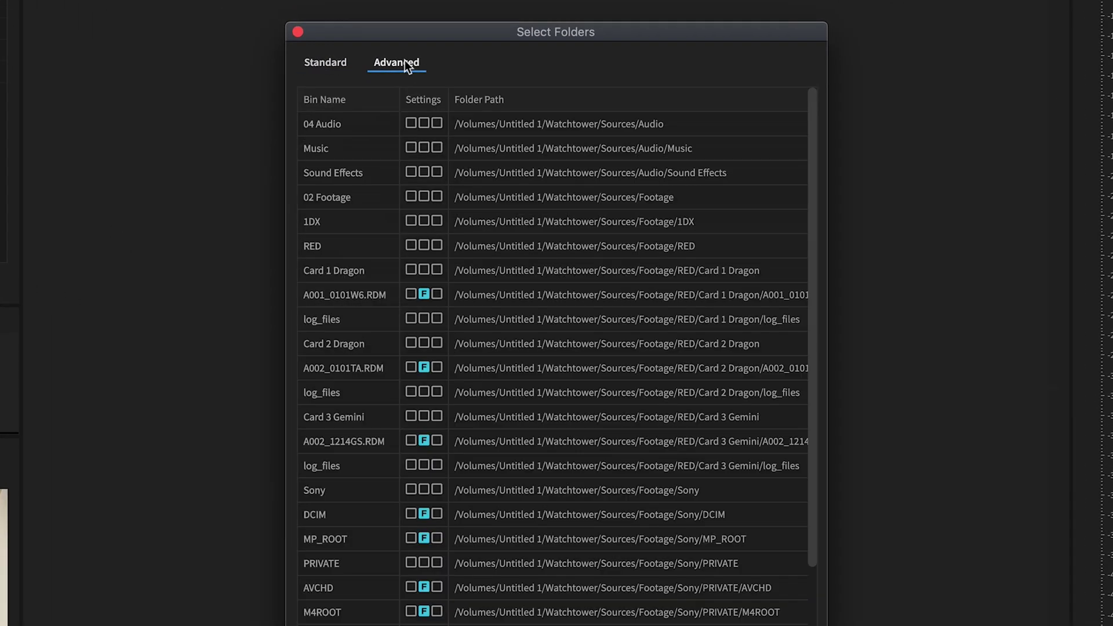
scroll(376, 119, down, 4)
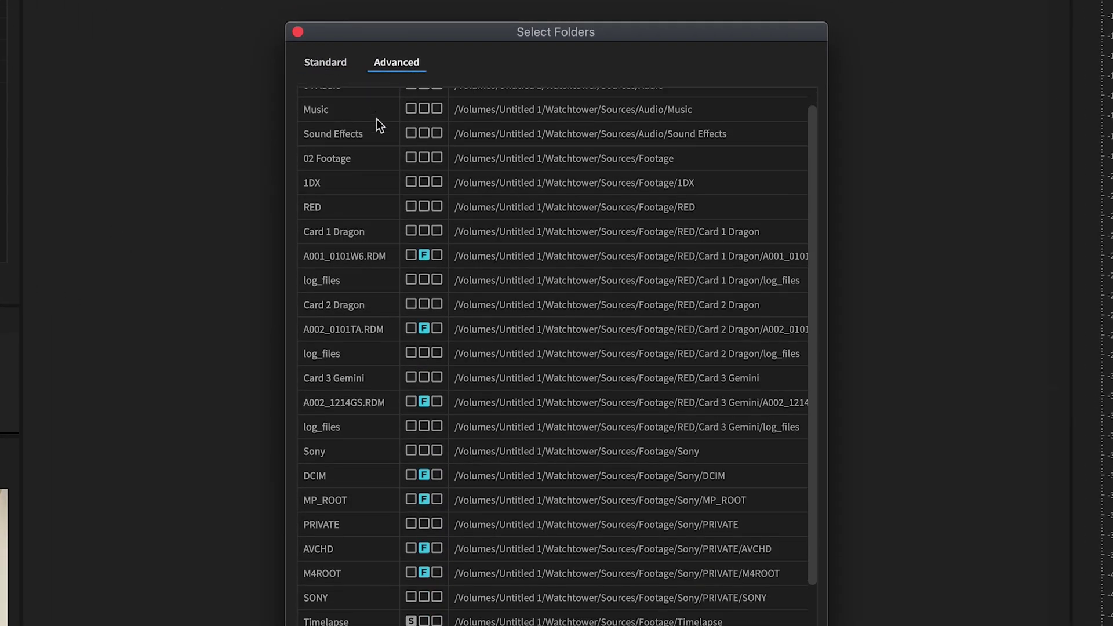
scroll(380, 125, up, 4)
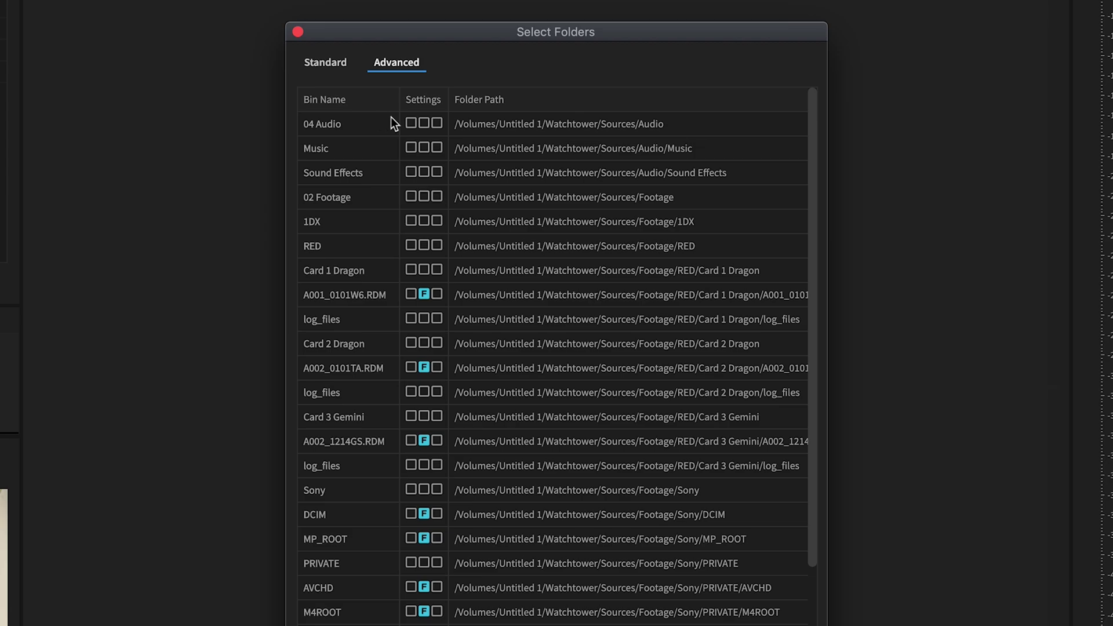
click(411, 123)
click(424, 123)
click(437, 123)
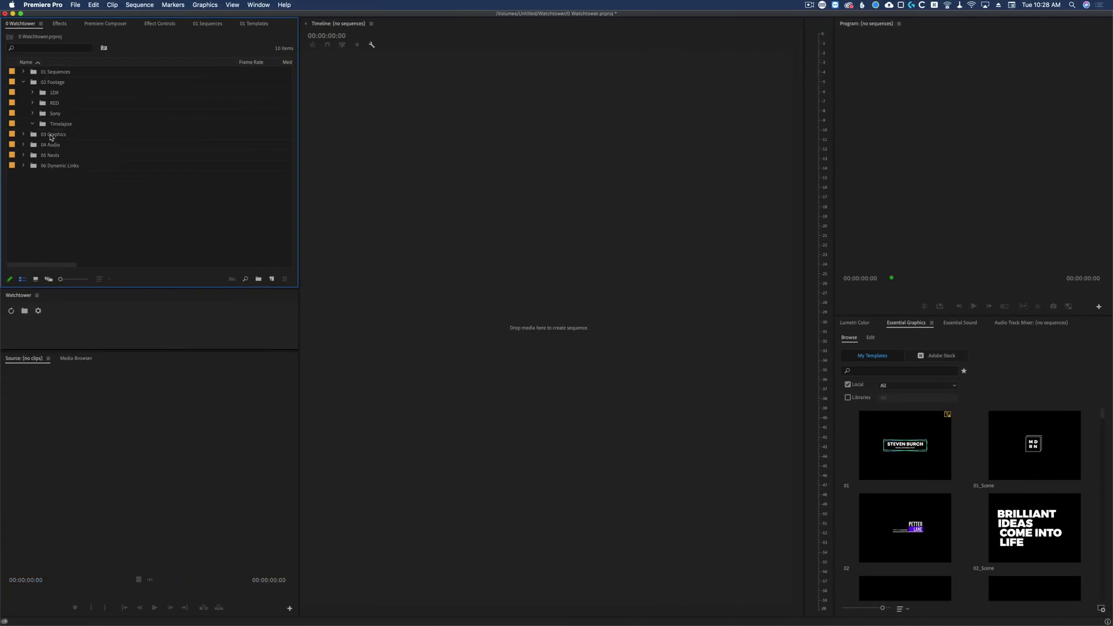
Step: Choose the Sources folders to sync into bins and confirm the import
click(24, 311)
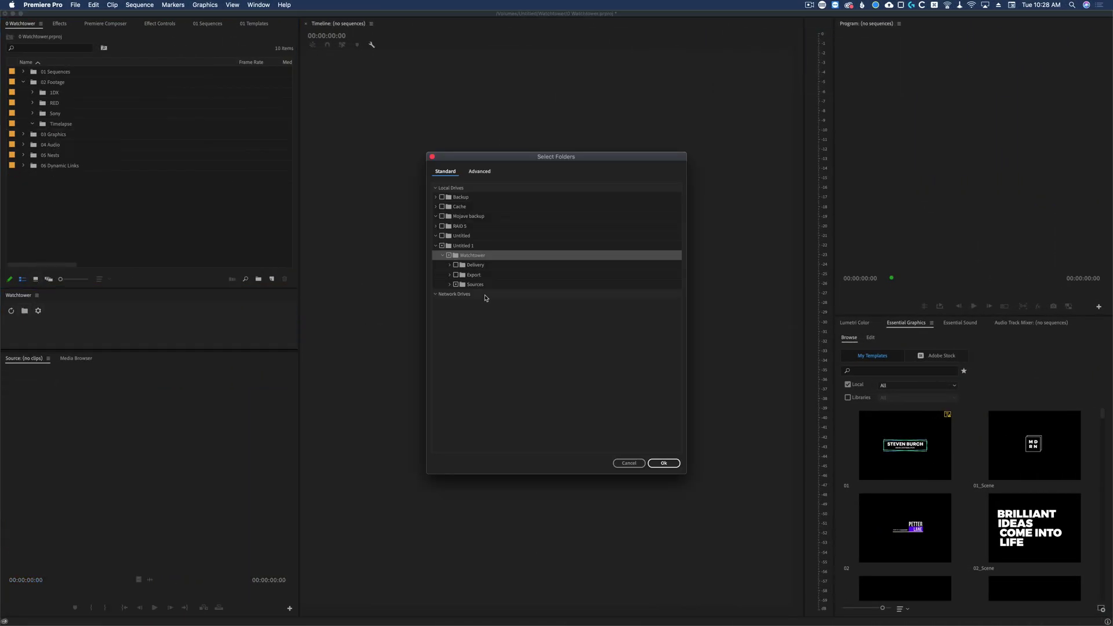
click(477, 171)
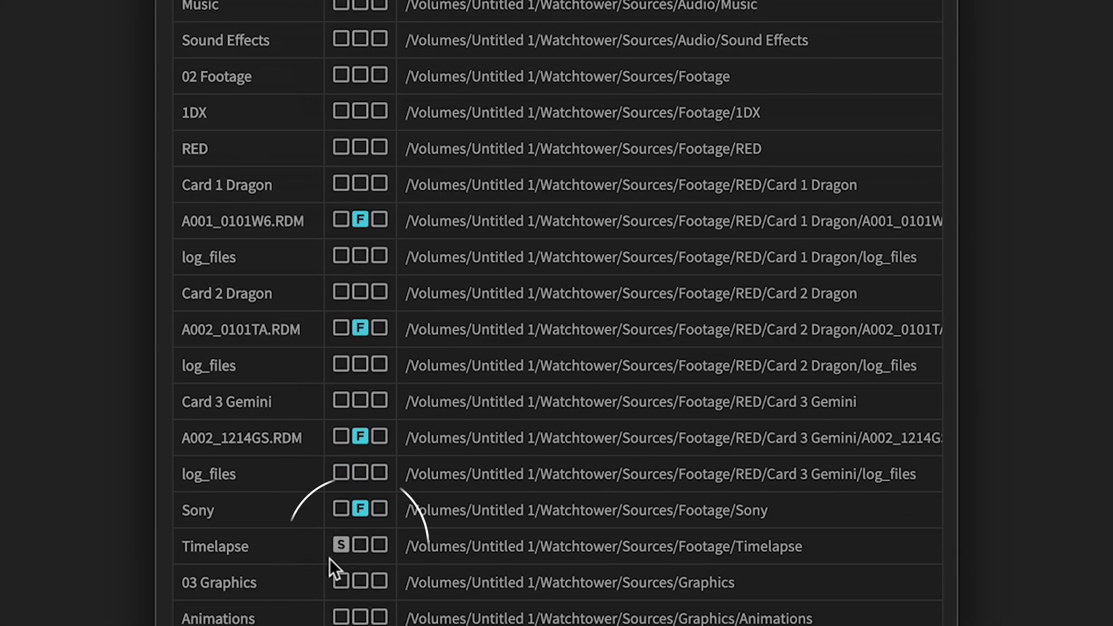
key(Return)
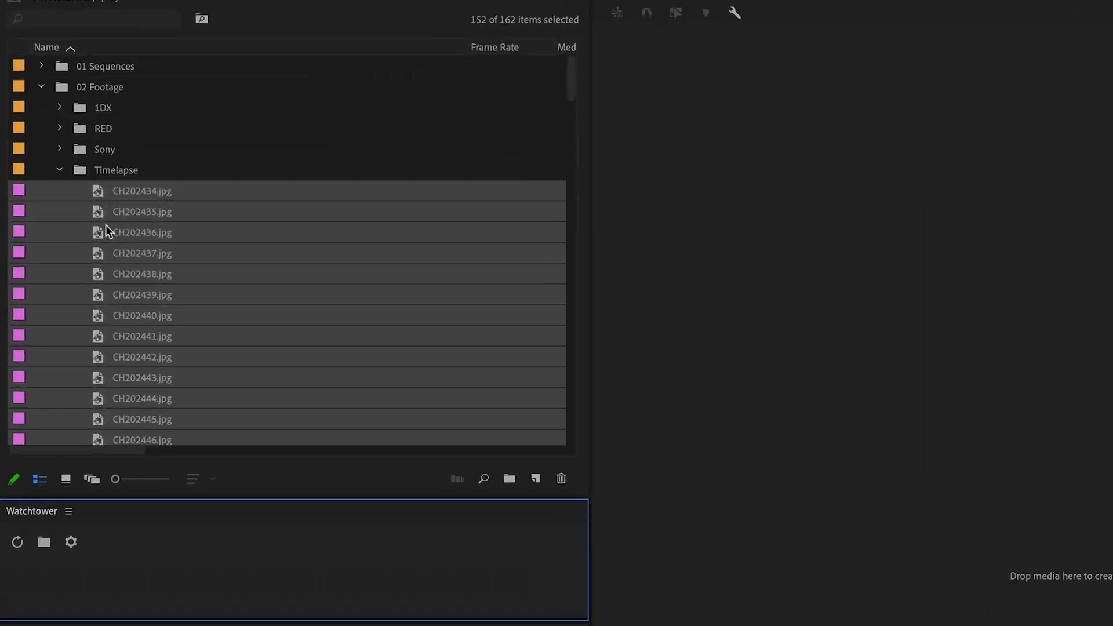
scroll(53, 152, down, 15)
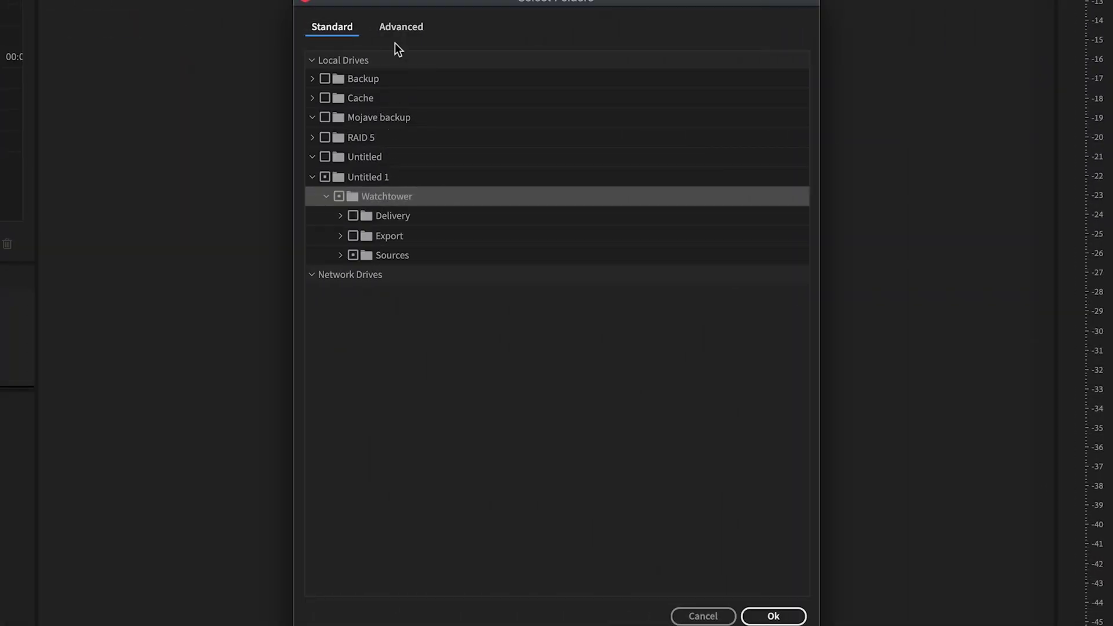
Step: Stop flattening the A001_0101W6.RDM card folder and confirm to re-sync the bins
click(392, 25)
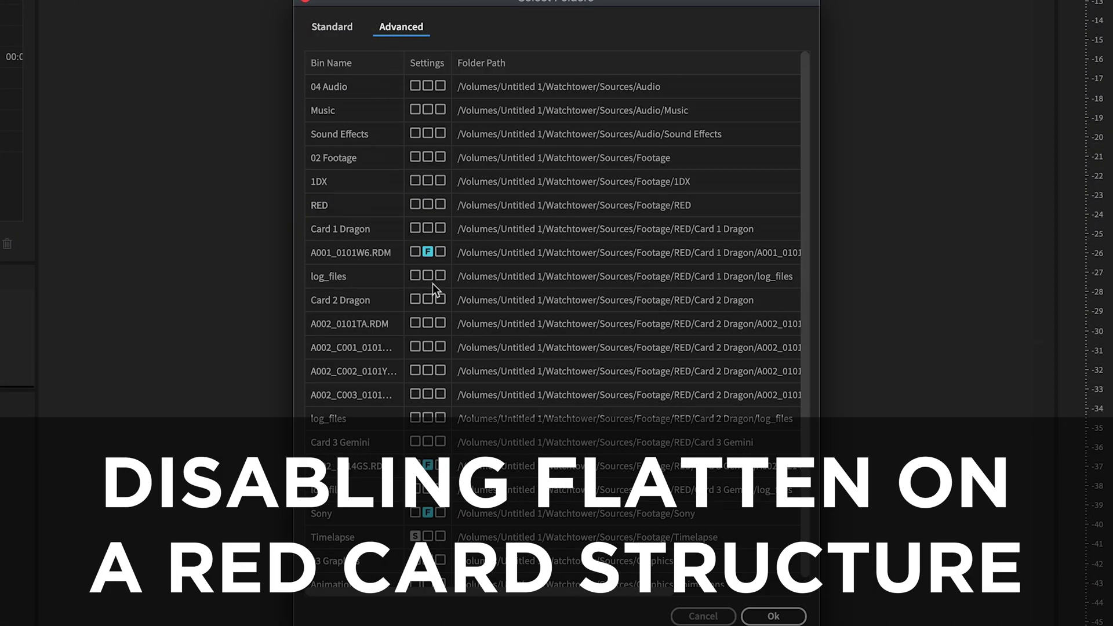
click(427, 252)
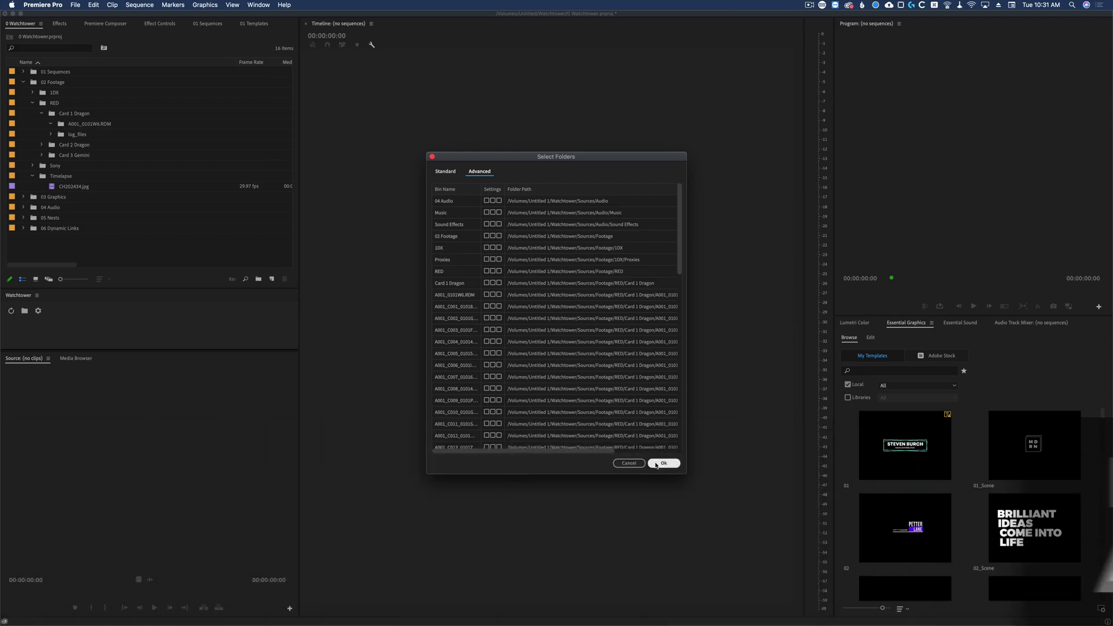
click(657, 464)
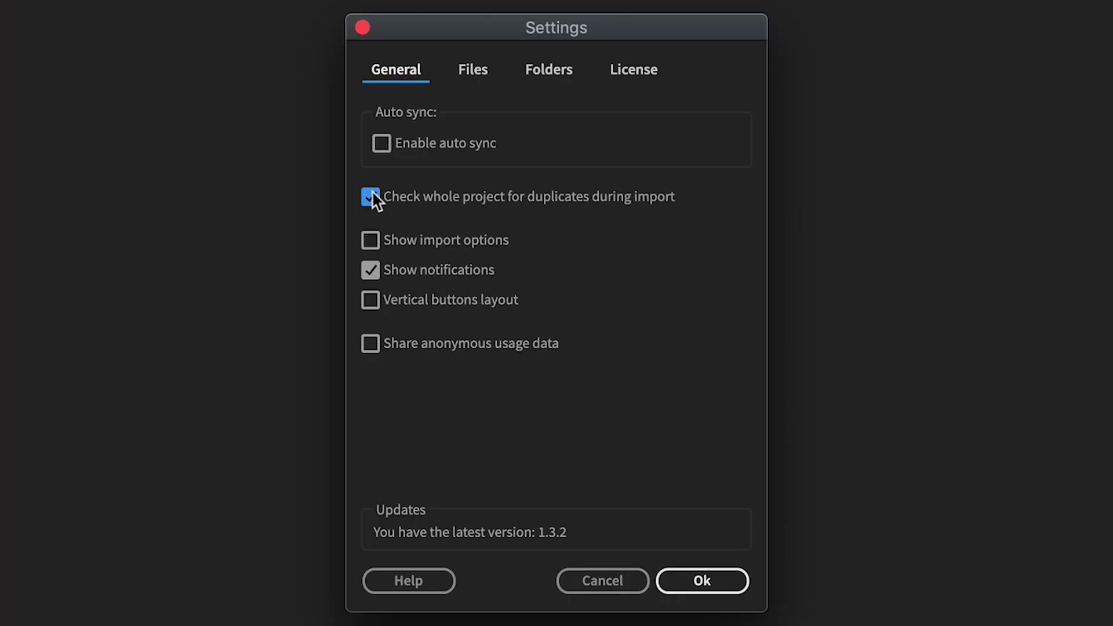
Step: Turn off whole-project duplicate checking and add Thumbnail.psd to the Graphics source folder
click(371, 196)
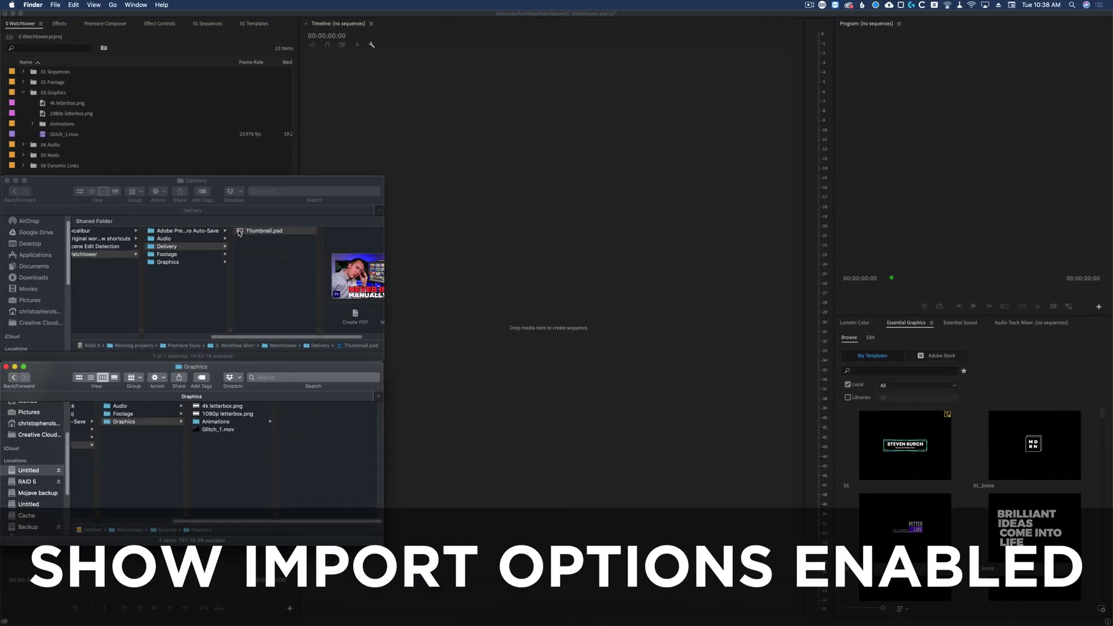
drag(229, 489, 333, 430)
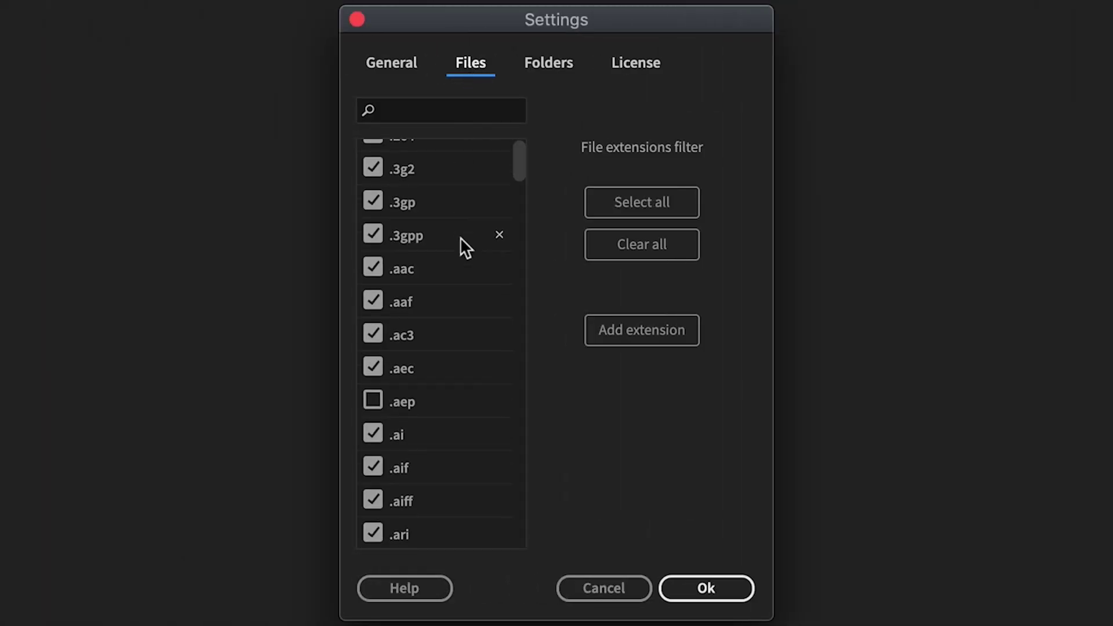
scroll(462, 238, down, 10)
scroll(461, 235, down, 10)
mouse_move(462, 235)
drag(529, 535, 531, 112)
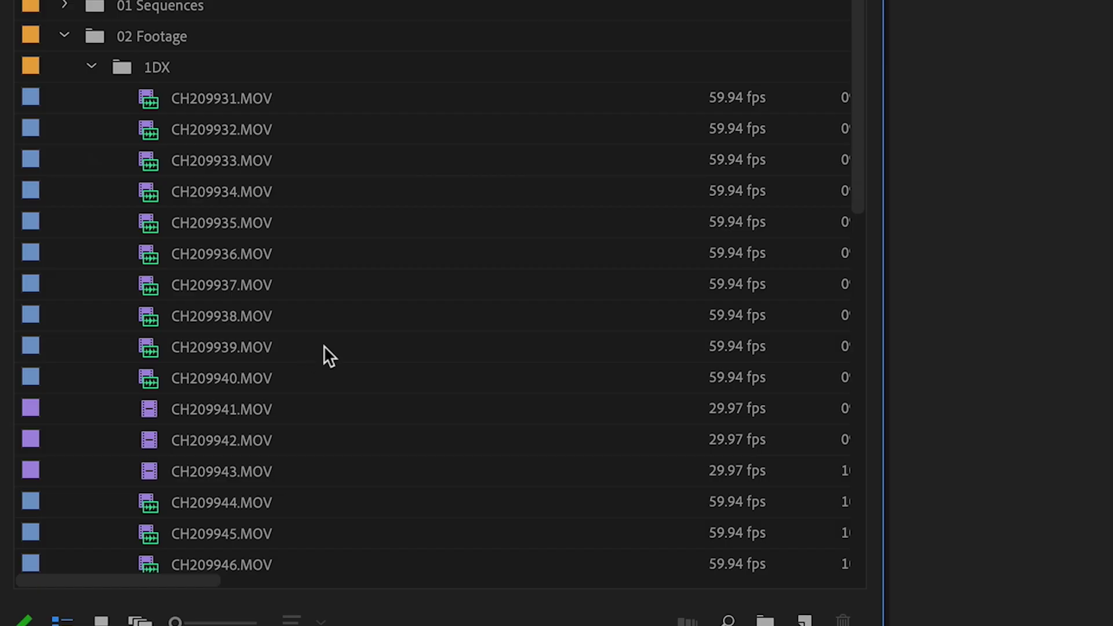
Step: Add 'proxies' to the ignored folder names, apply, and check the 1DX bin's clips
scroll(323, 345, down, 10)
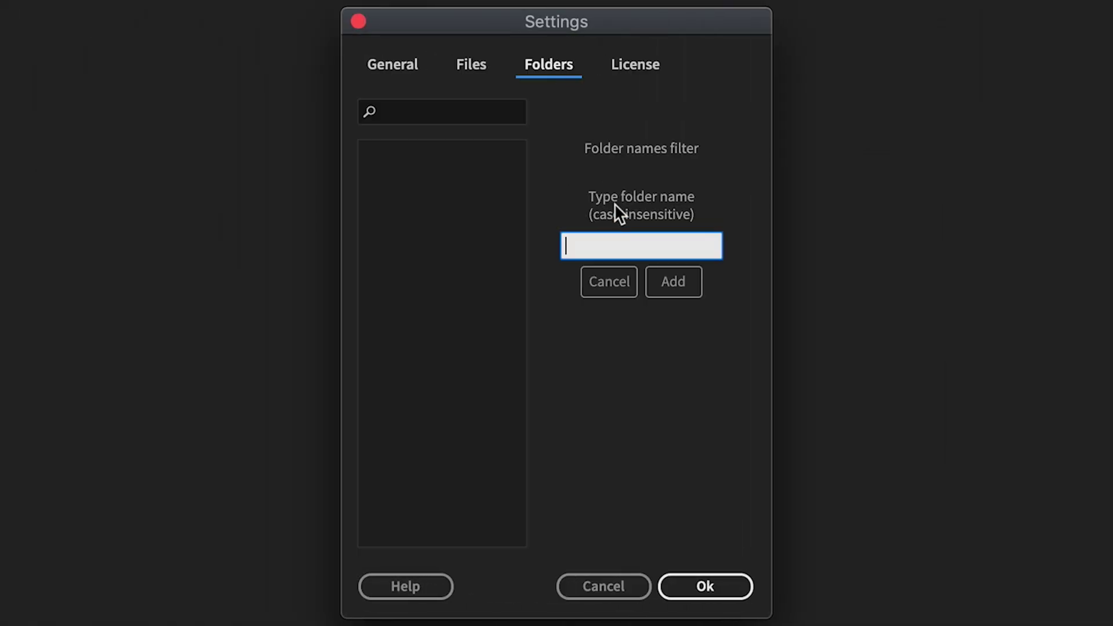
text(proxies)
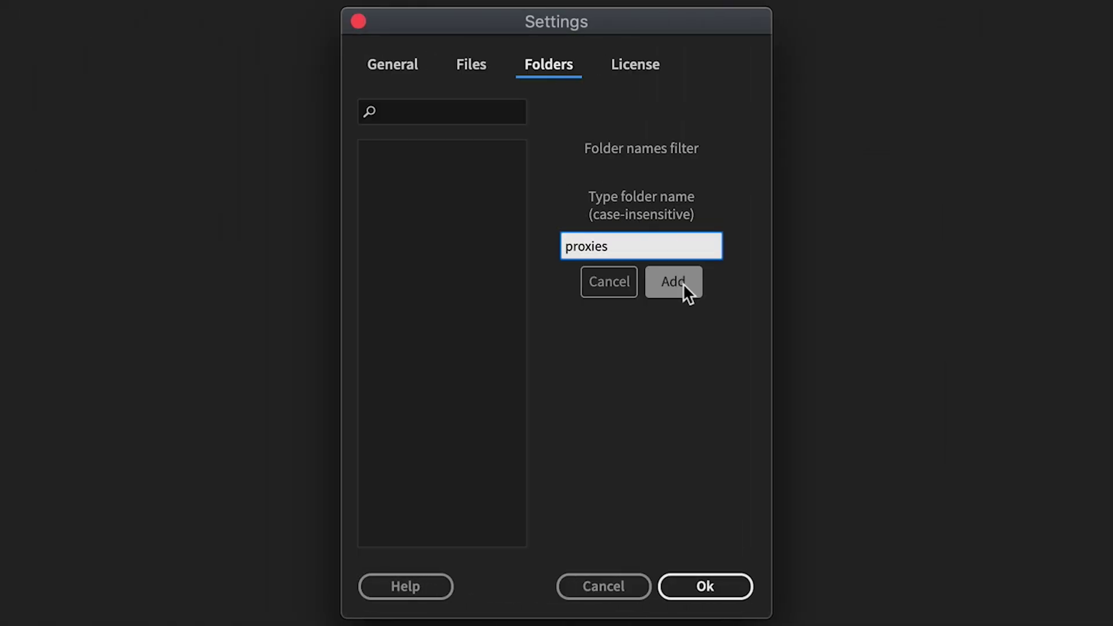
click(679, 285)
click(699, 591)
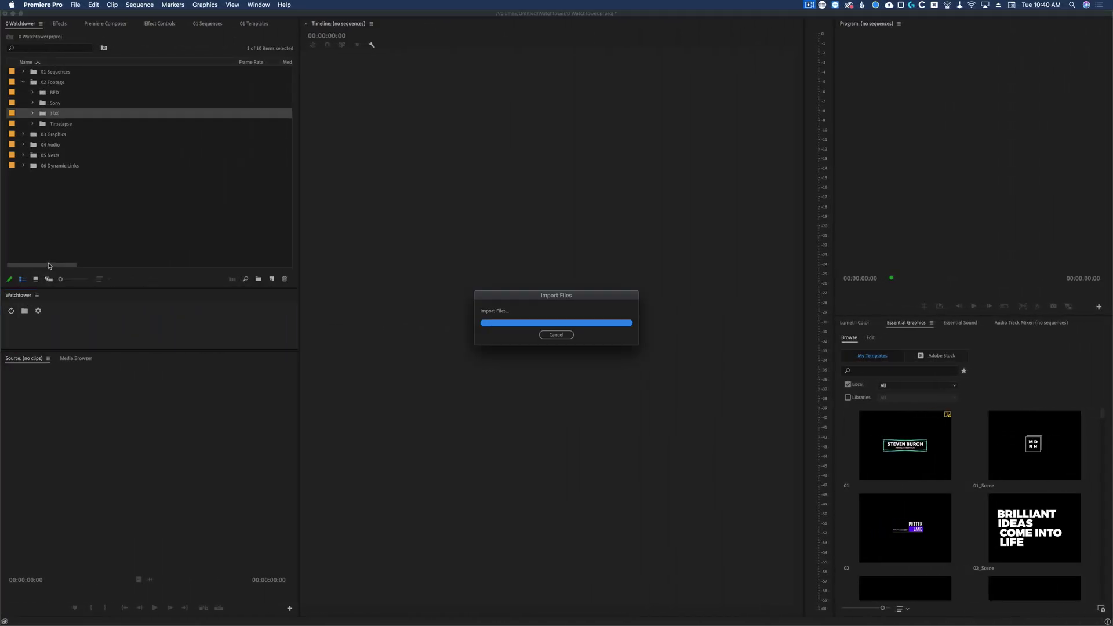
click(32, 113)
scroll(67, 159, down, 6)
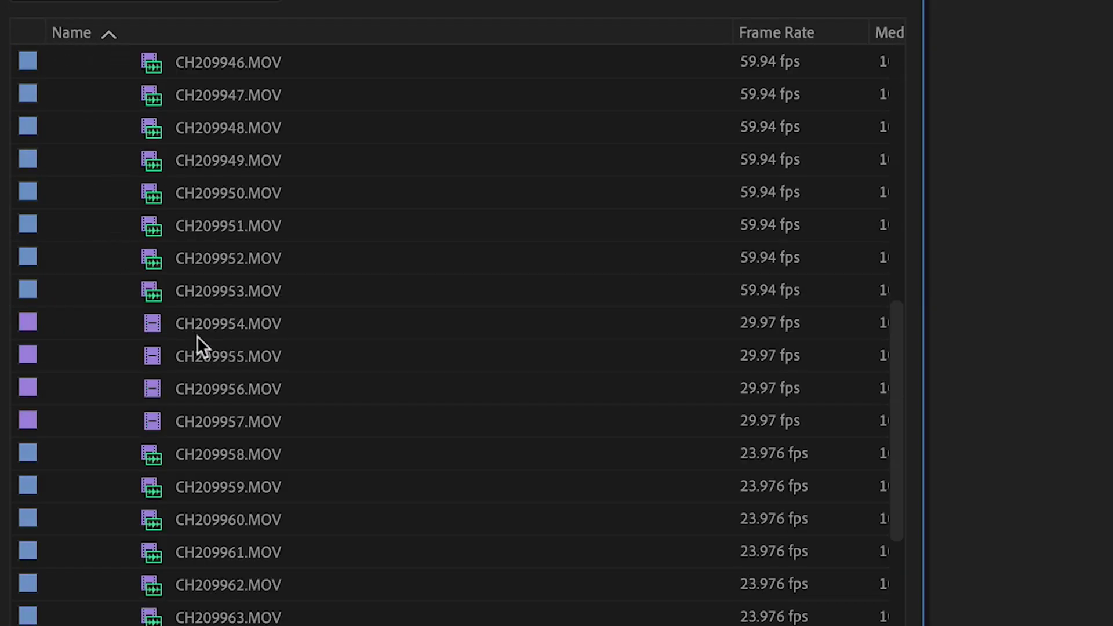
scroll(197, 335, down, 3)
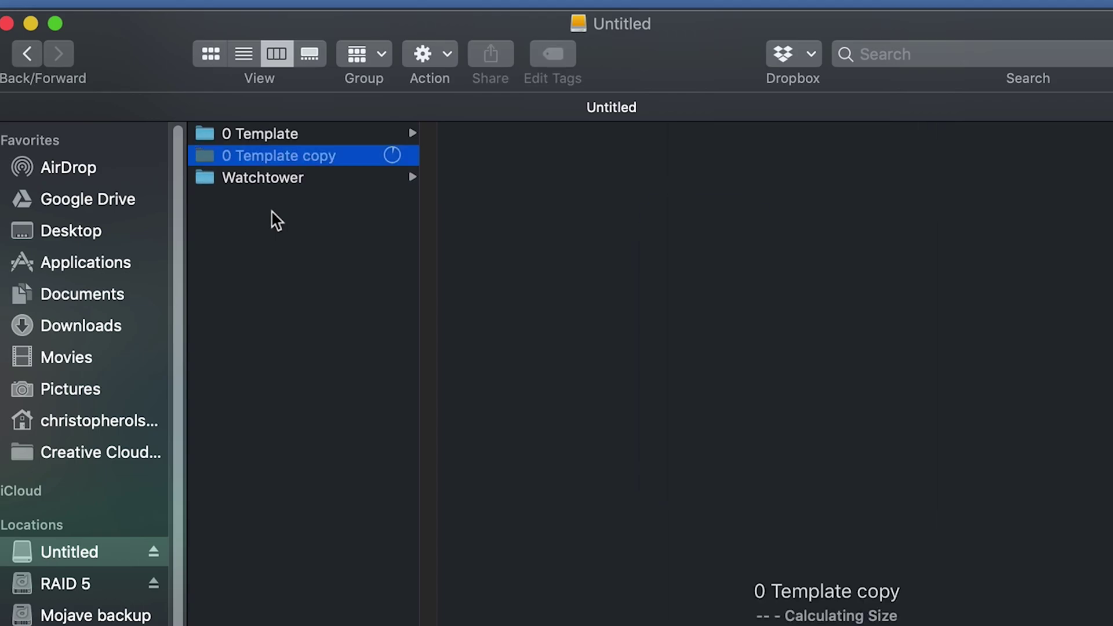
Step: Rename the duplicated template folder to 'Watchtower v2' and open it
key(Return)
text(Watchtower v2)
key(Return)
key(Right)
Step: Rename the project to '0 Watchtower v2.prproj', open it, and add two MP4 clips to Footage
key(Return)
key(Right)
key(BackSpace)
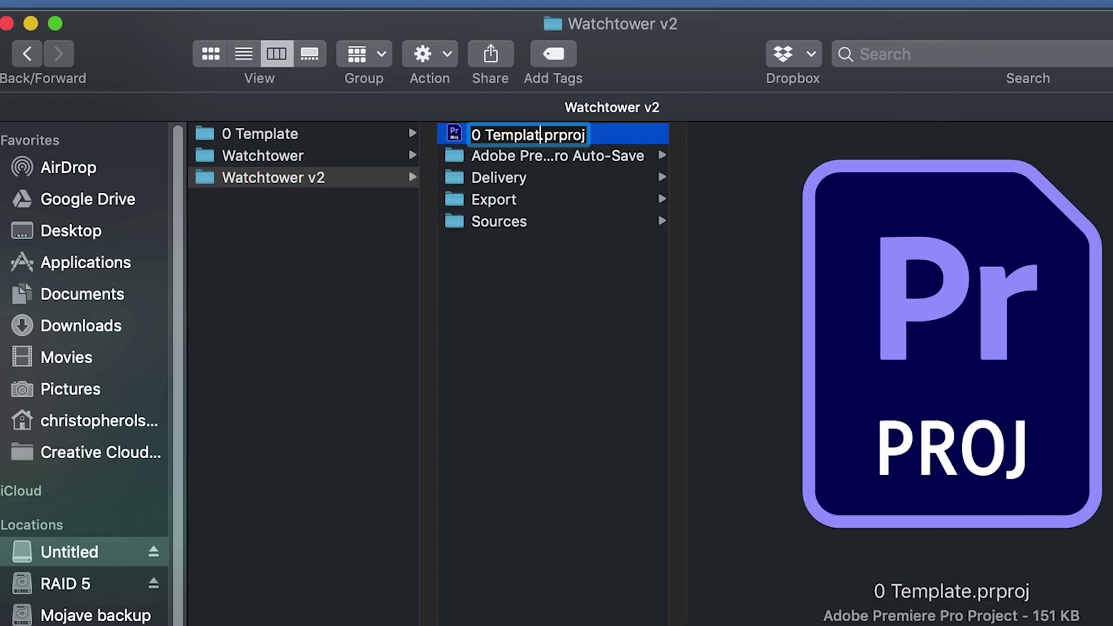
key(Return)
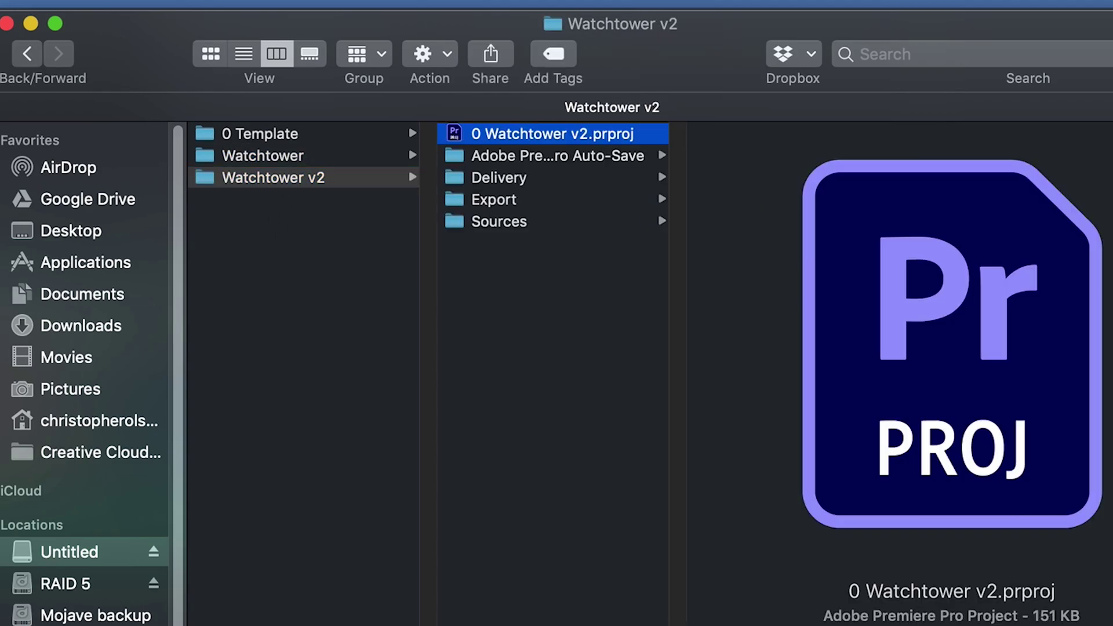
double_click(451, 133)
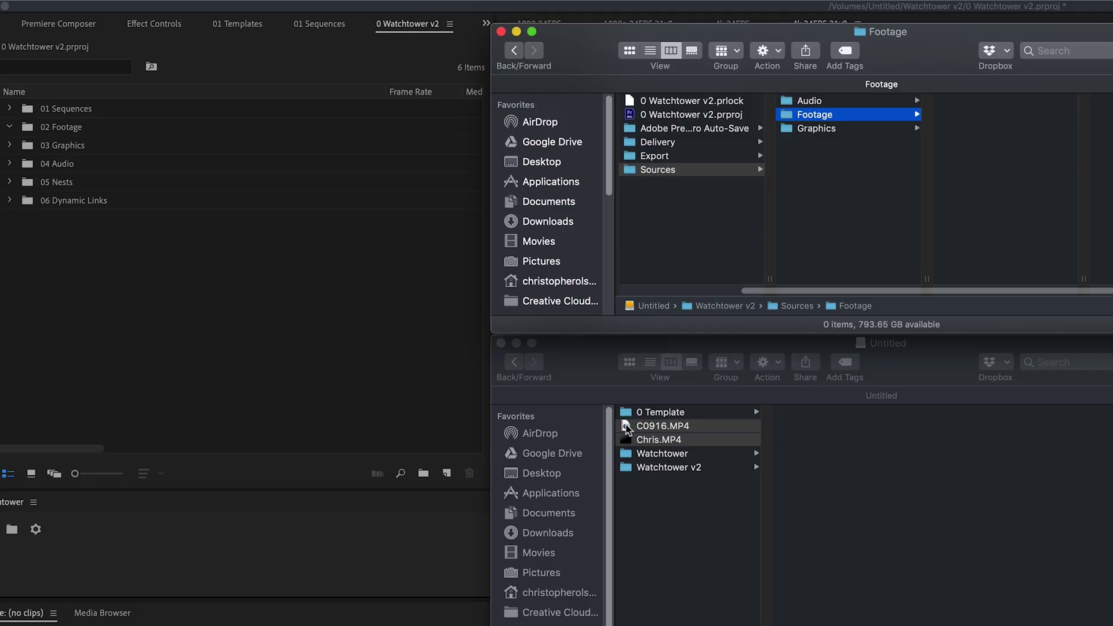
drag(626, 429, 979, 220)
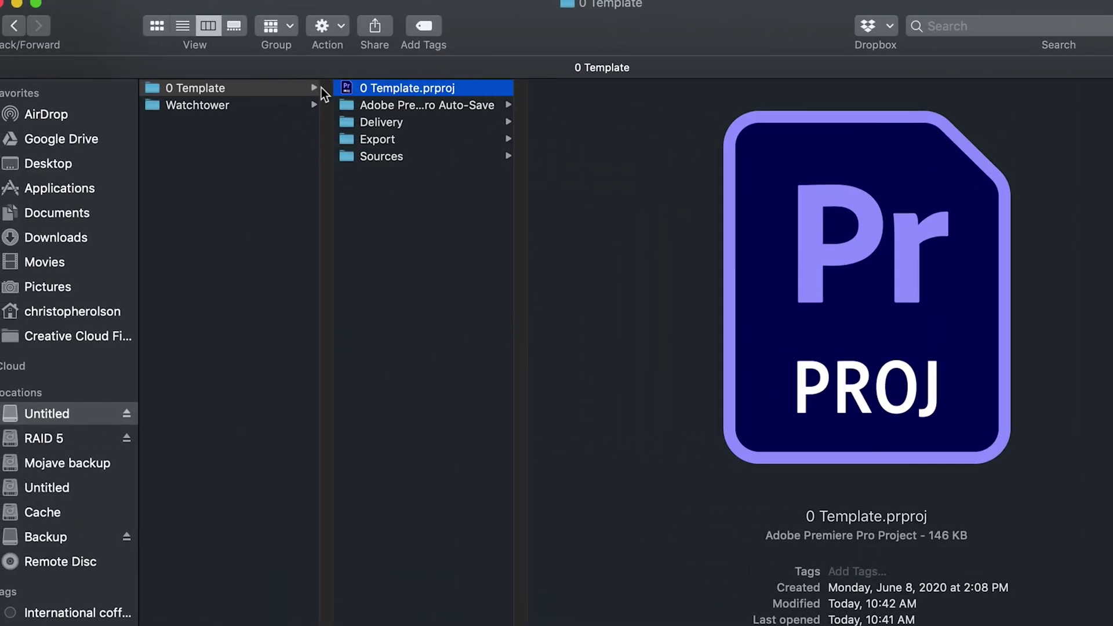
Step: Browse the template's Audio, Footage and Graphics source folders, then open 0 Template.prproj
click(402, 155)
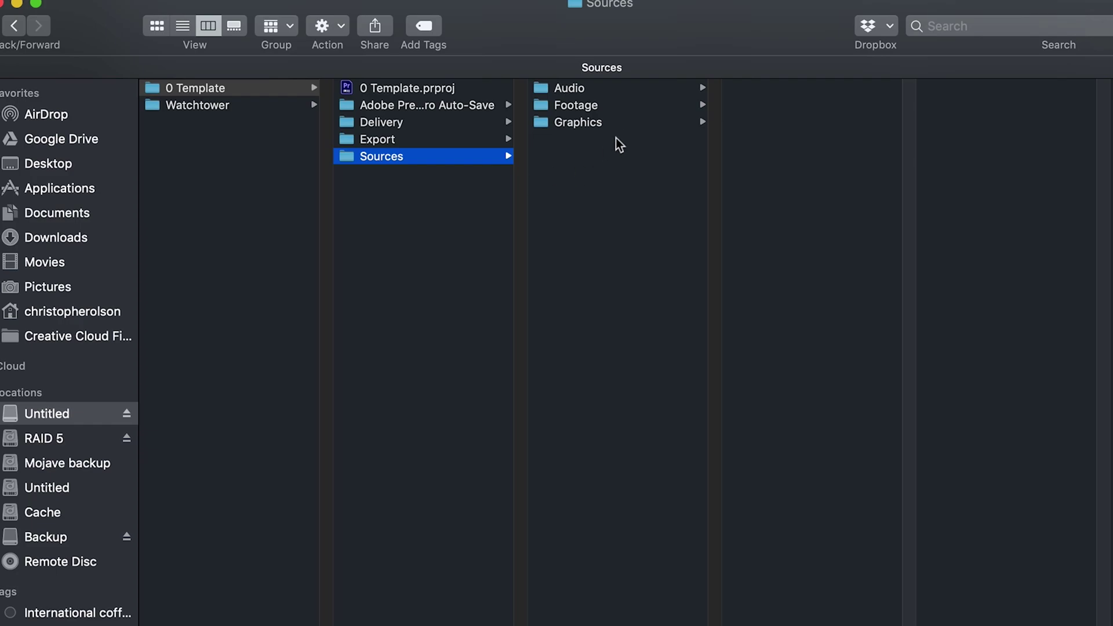
click(591, 90)
click(583, 107)
click(580, 123)
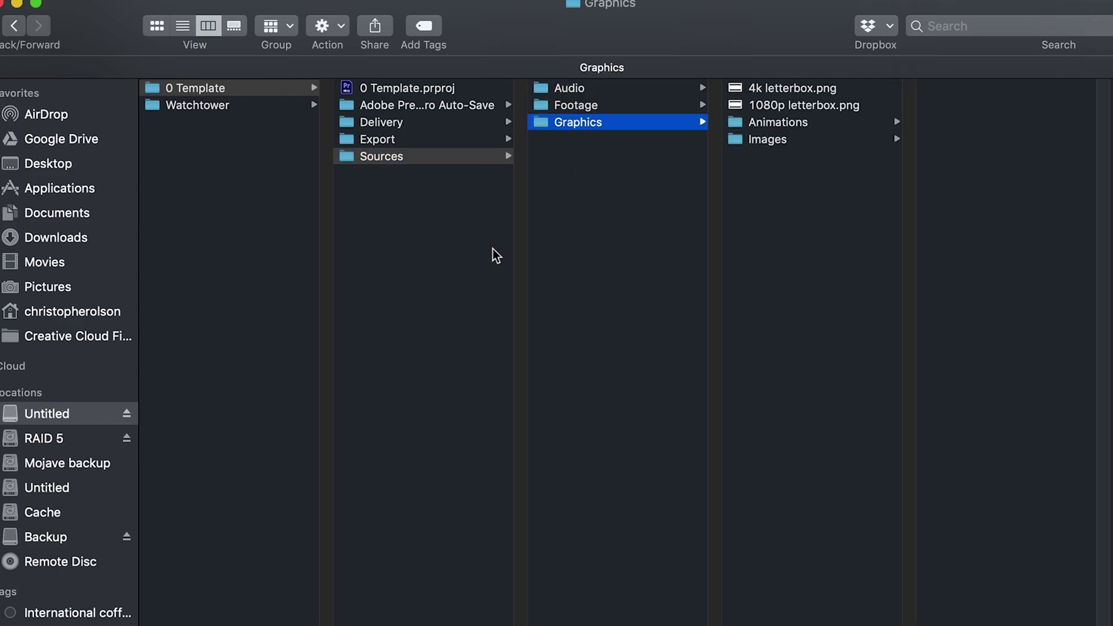
double_click(346, 90)
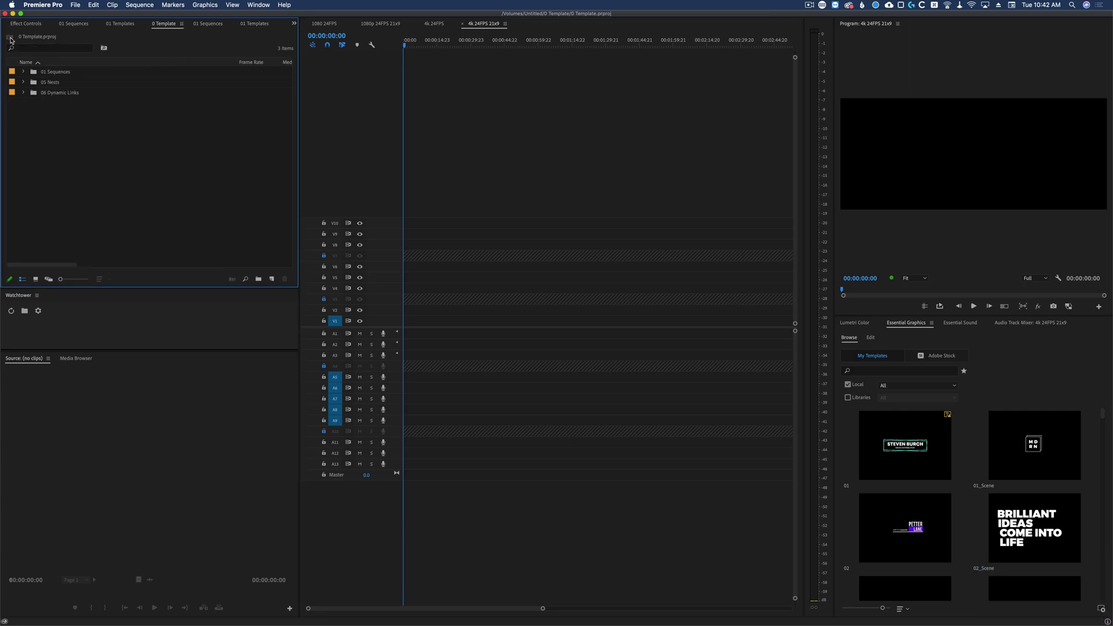
Step: Sync the Sources subfolders (Audio, Footage, Graphics) into project bins with Watchtower
click(24, 311)
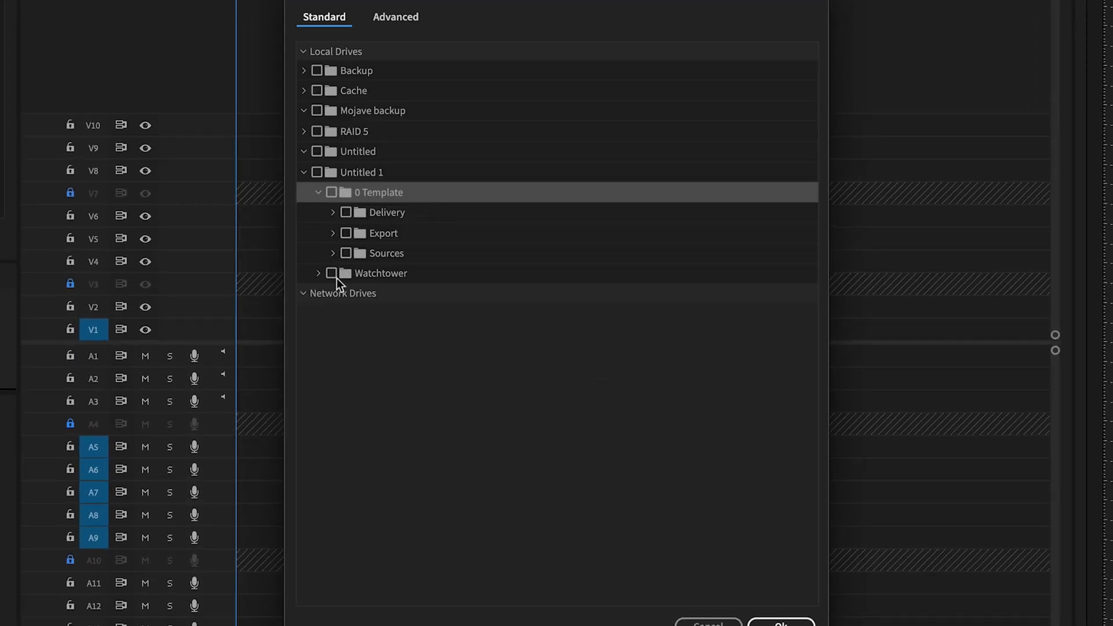
click(333, 254)
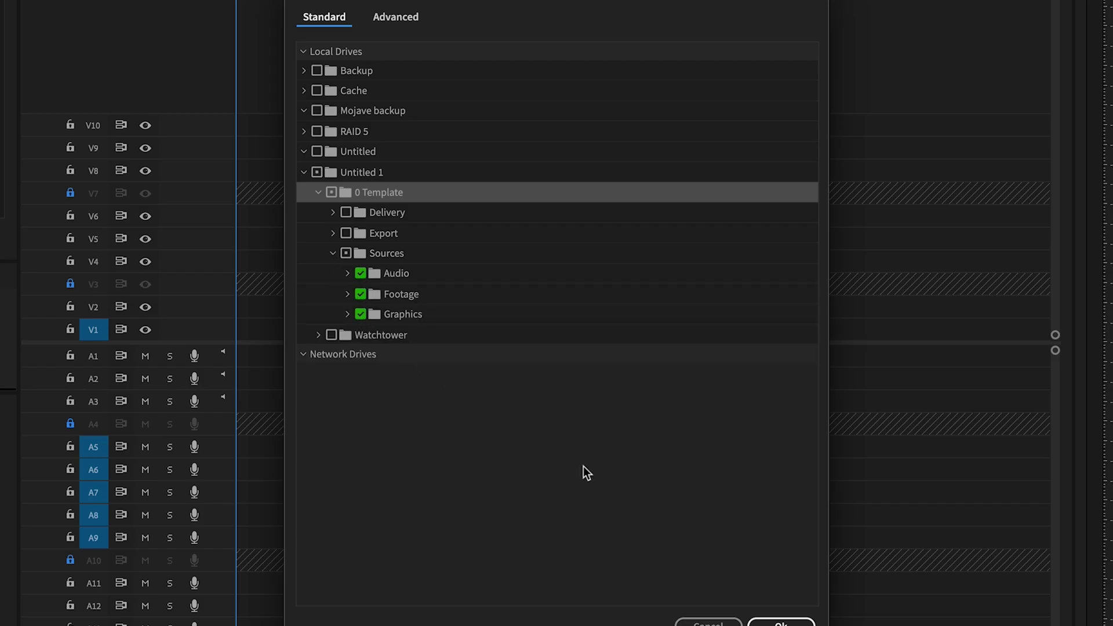
click(781, 623)
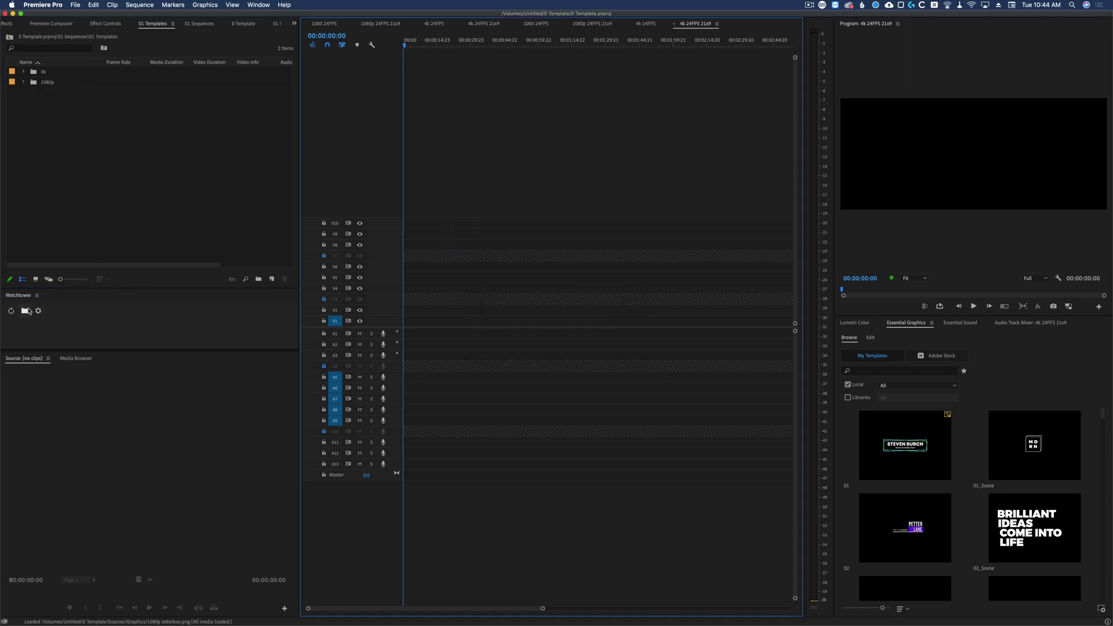
Step: Switch the Music, 02 Footage and 03 Graphics bins to relative paths in Watchtower's Advanced settings
click(26, 311)
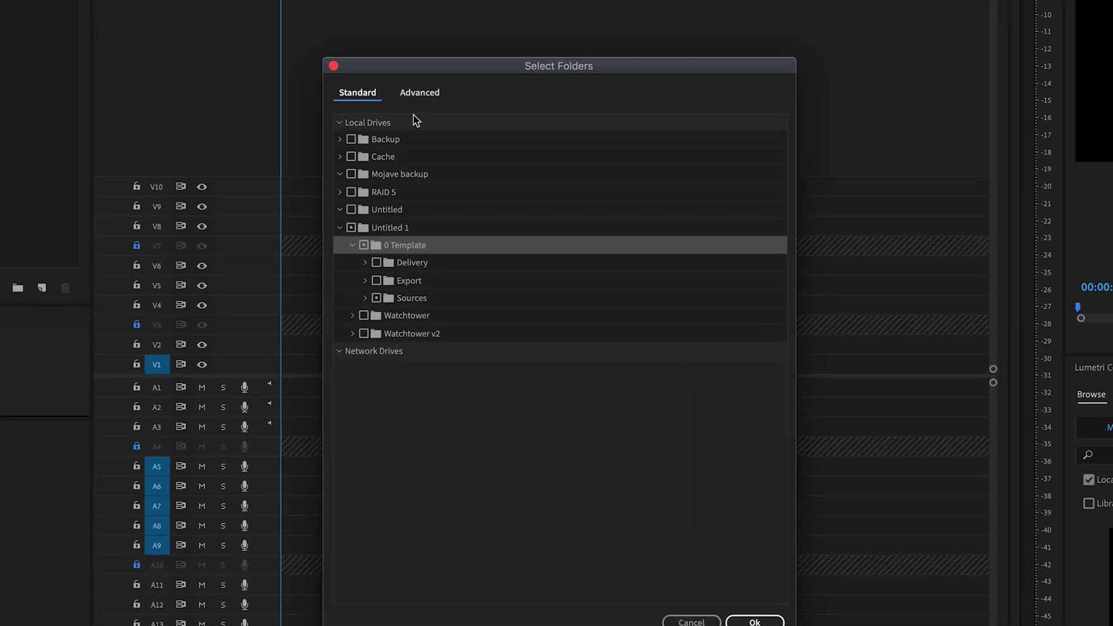
click(419, 93)
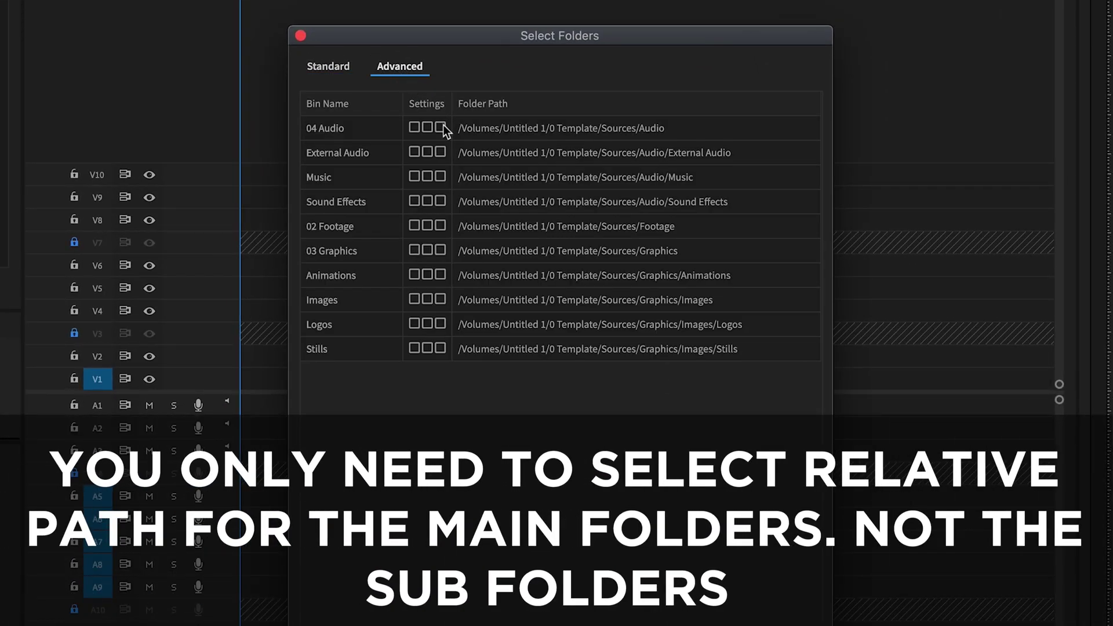
click(440, 175)
click(441, 225)
click(441, 250)
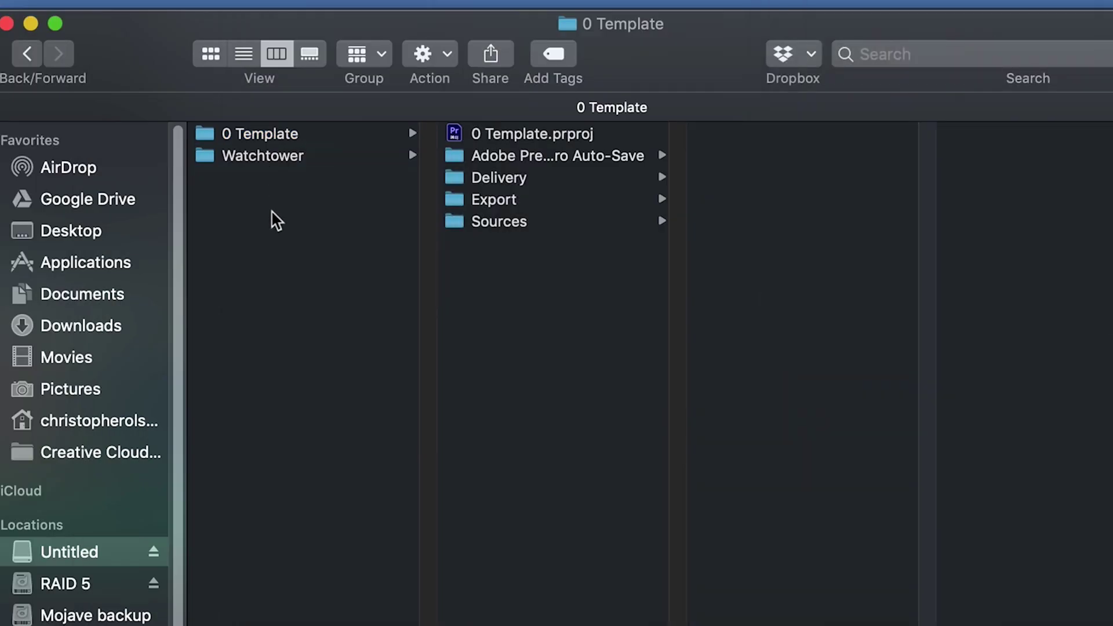
Step: Duplicate the 0 Template folder and name the copy Watchtower v2
key(super+d)
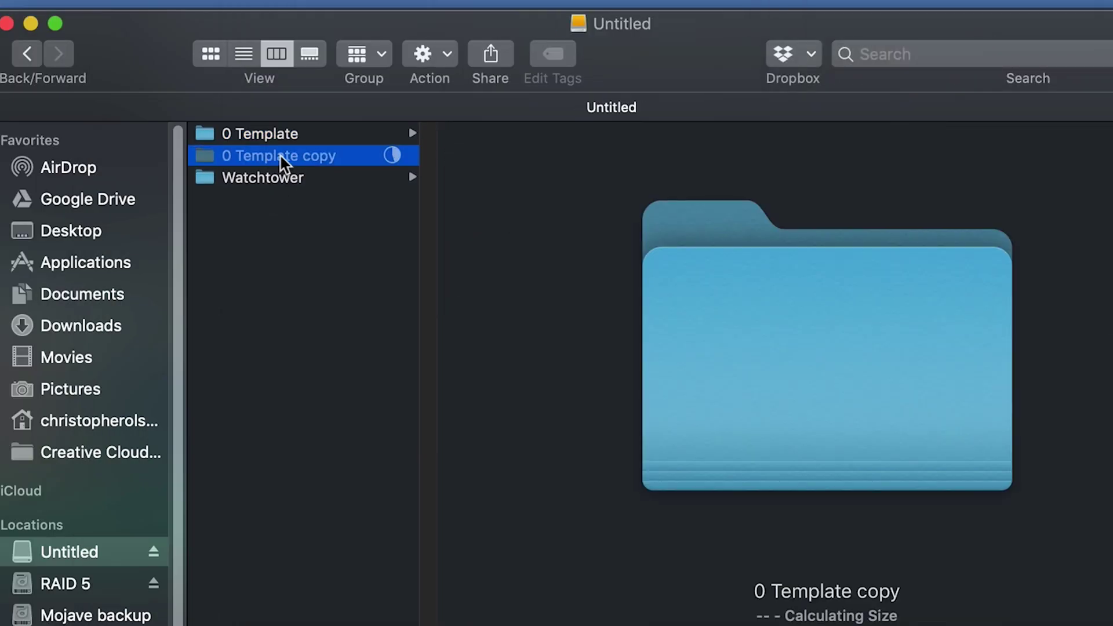
key(Return)
text(Watchtower v2)
key(Return)
Step: Rename the project to 0 Watchtower v2.prproj, open it, and add C0916.MP4 and Chris.MP4 to Footage
key(Right)
key(Return)
text(0 Watchtower v2)
key(Return)
double_click(451, 132)
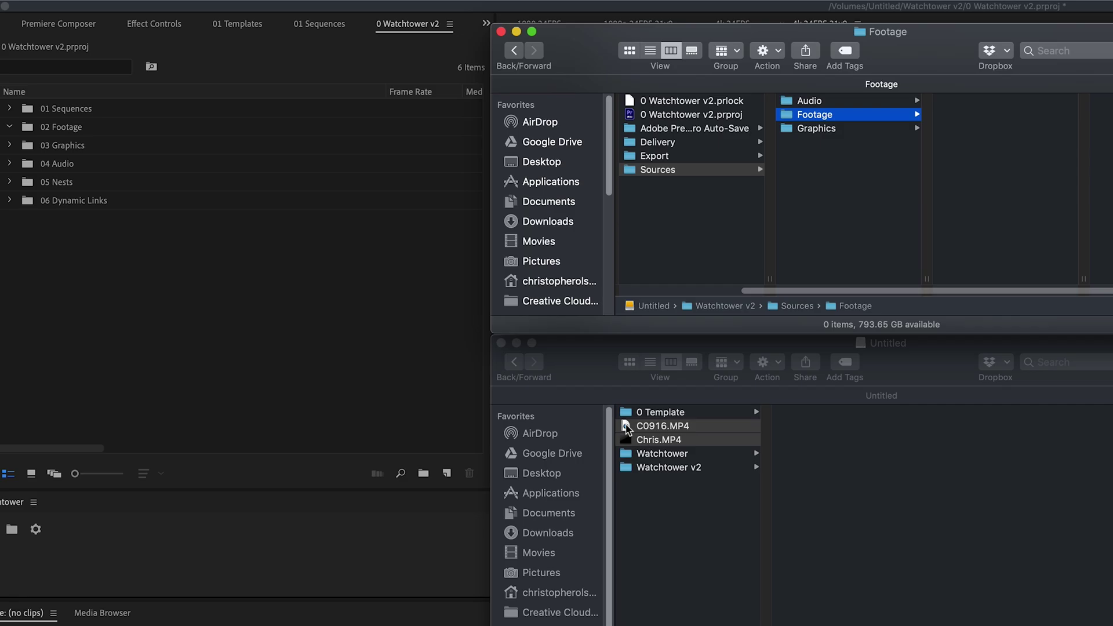
drag(655, 425, 962, 232)
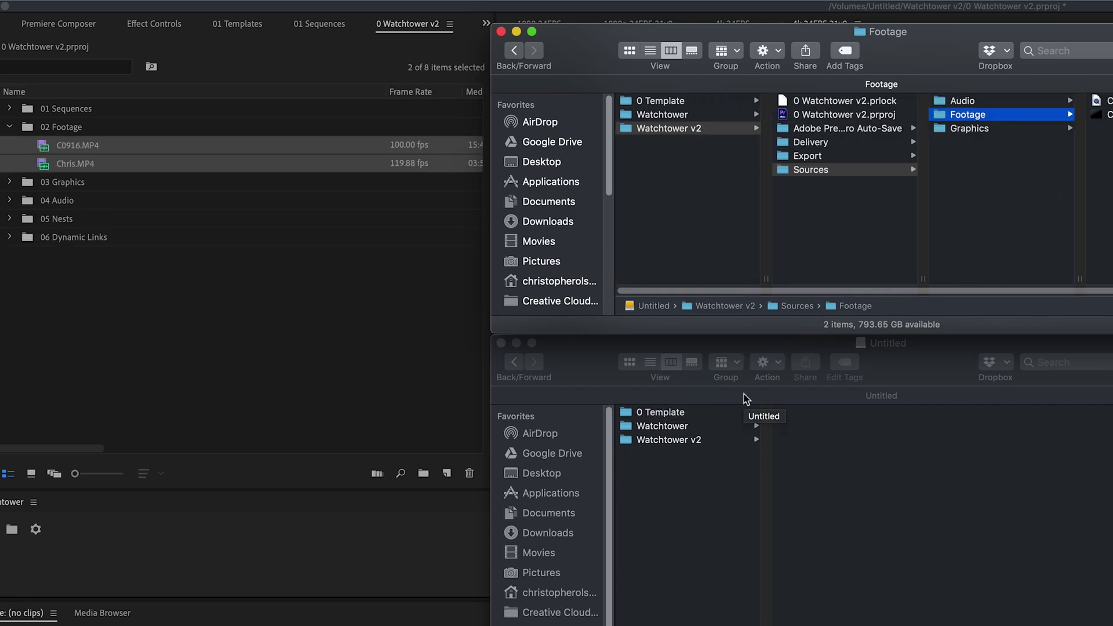